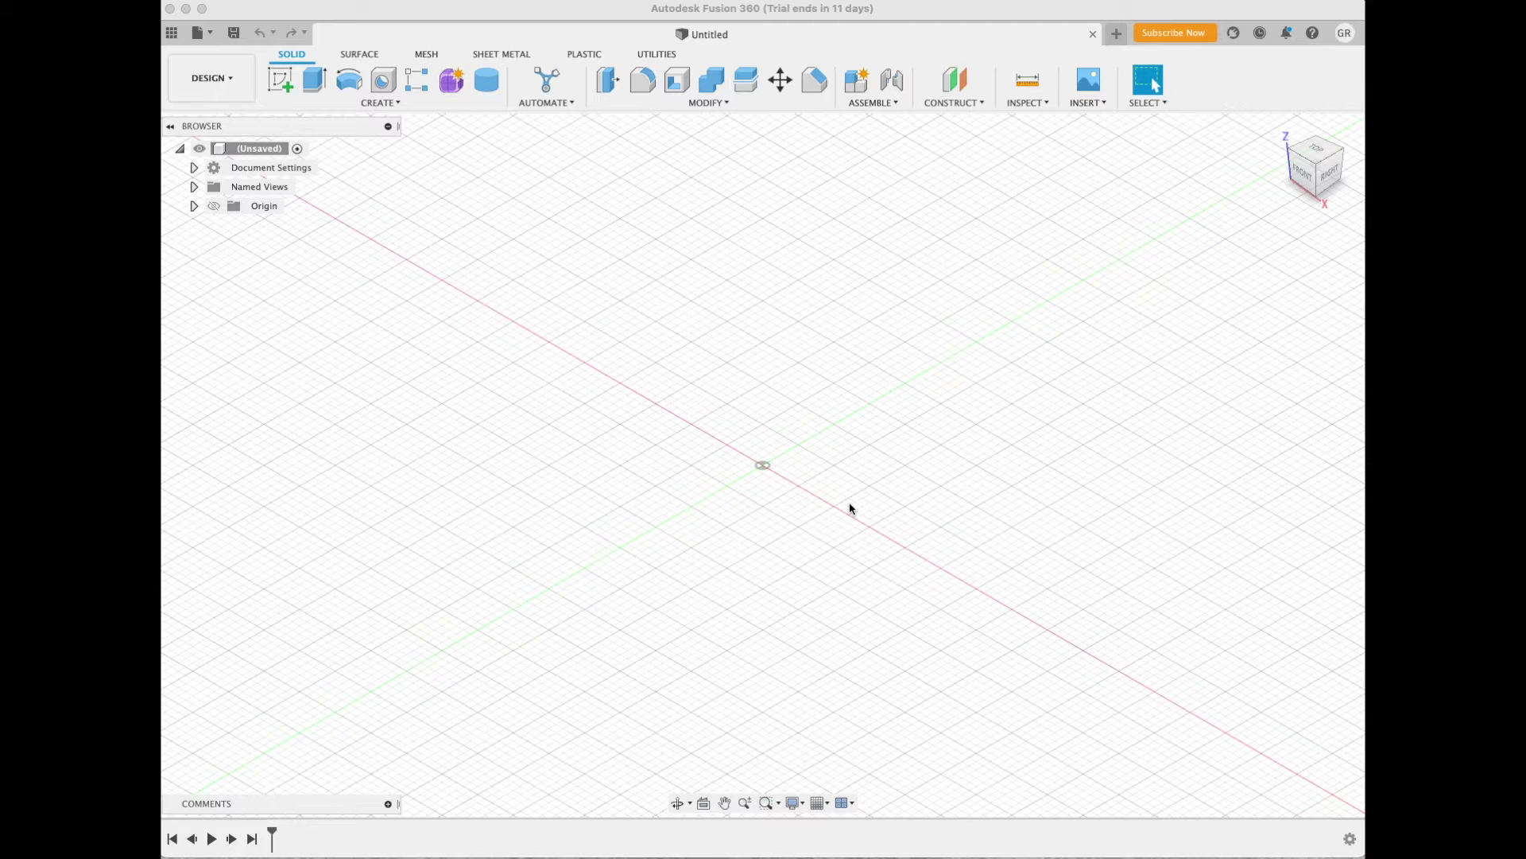
- Run the SpurGear sample script from Utilities > Scripts and Add-Ins
left_click(659, 54)
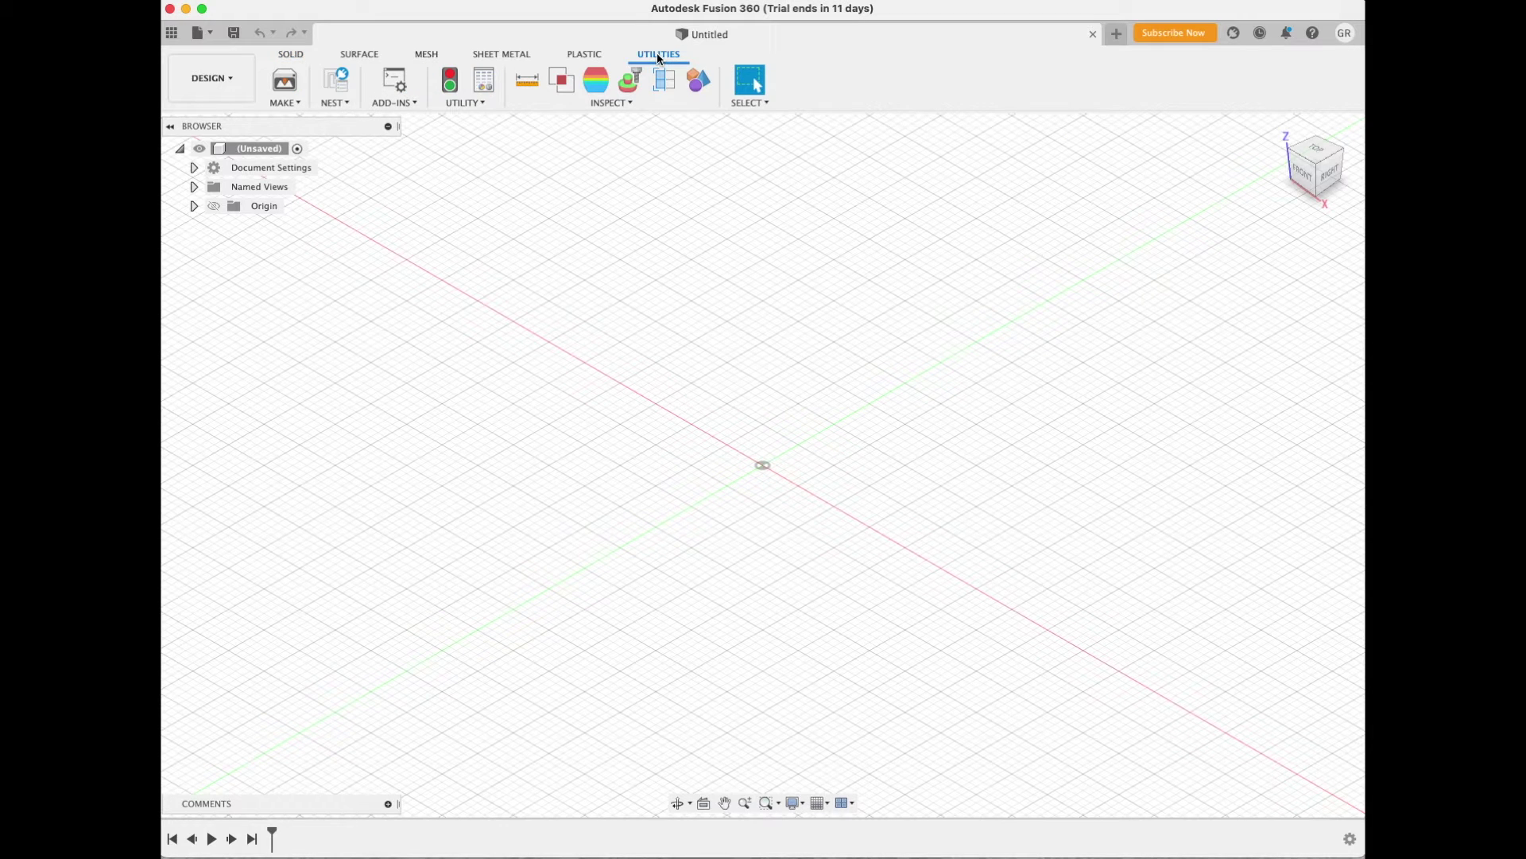
left_click(407, 107)
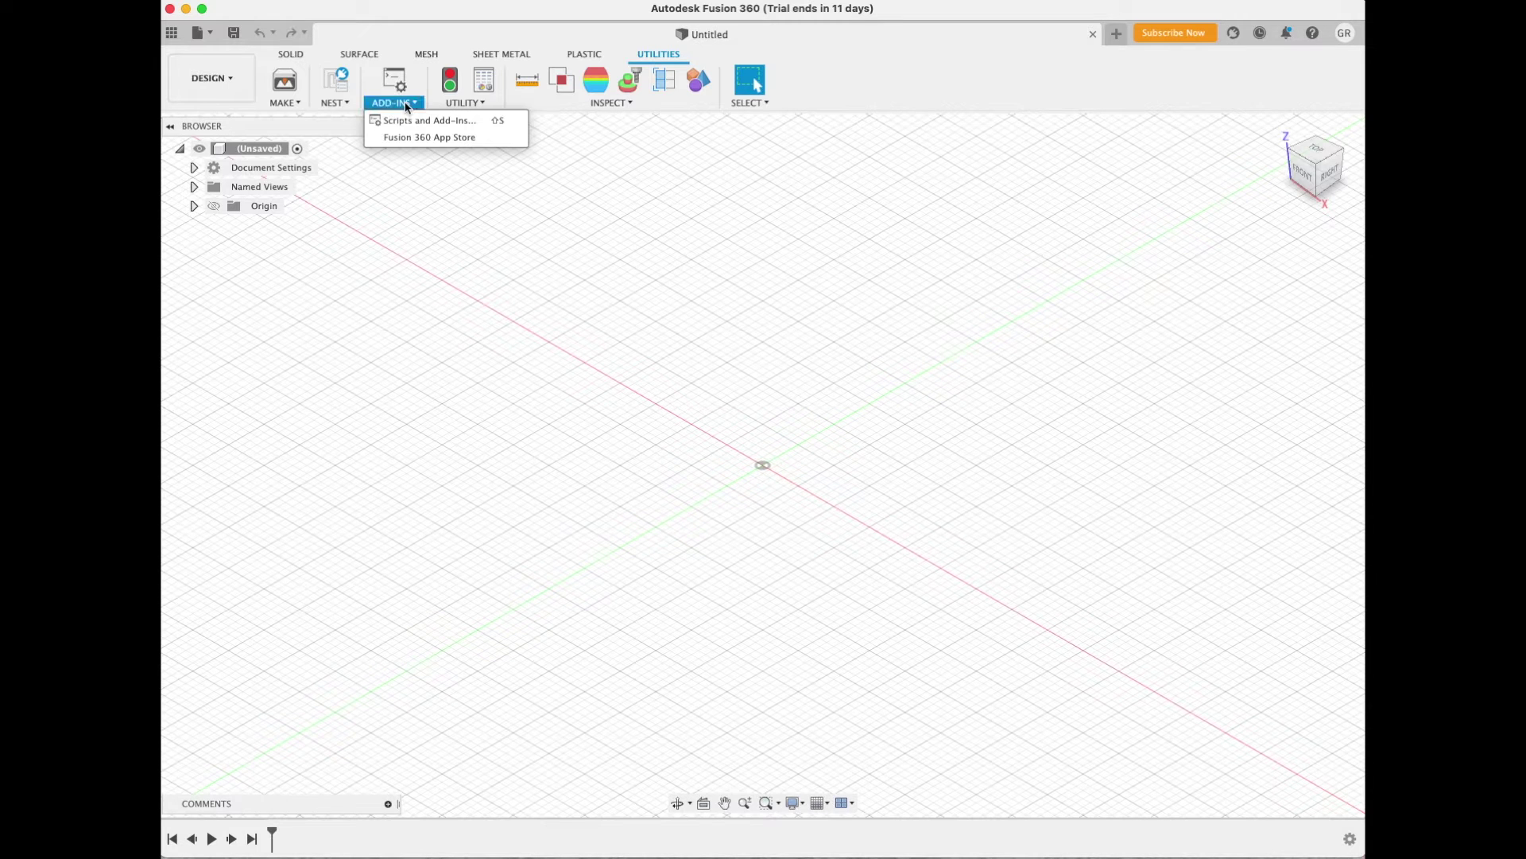
left_click(407, 121)
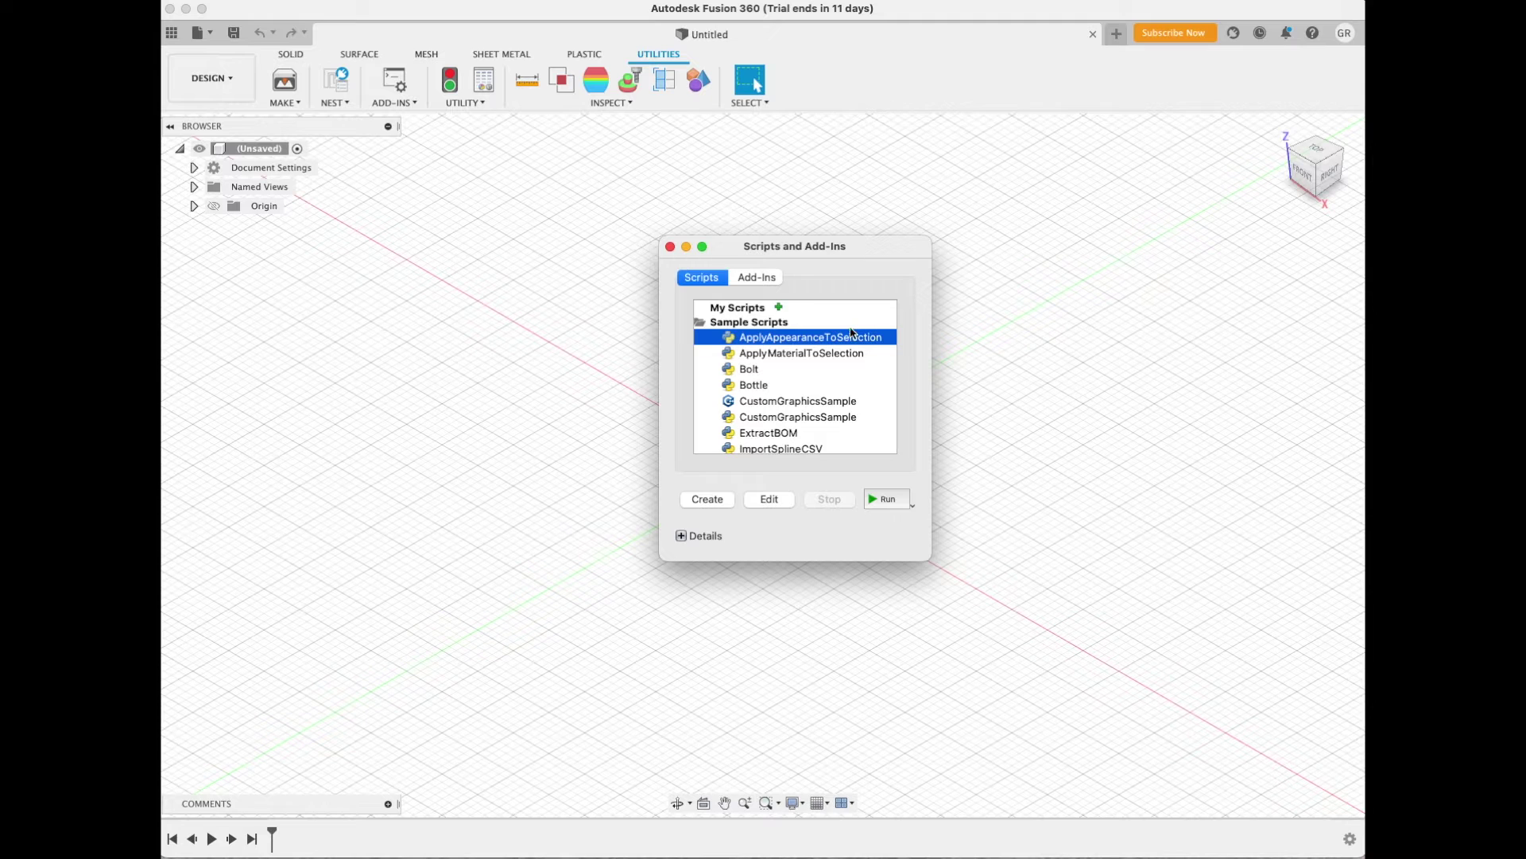
scroll(850, 332, "down", 4)
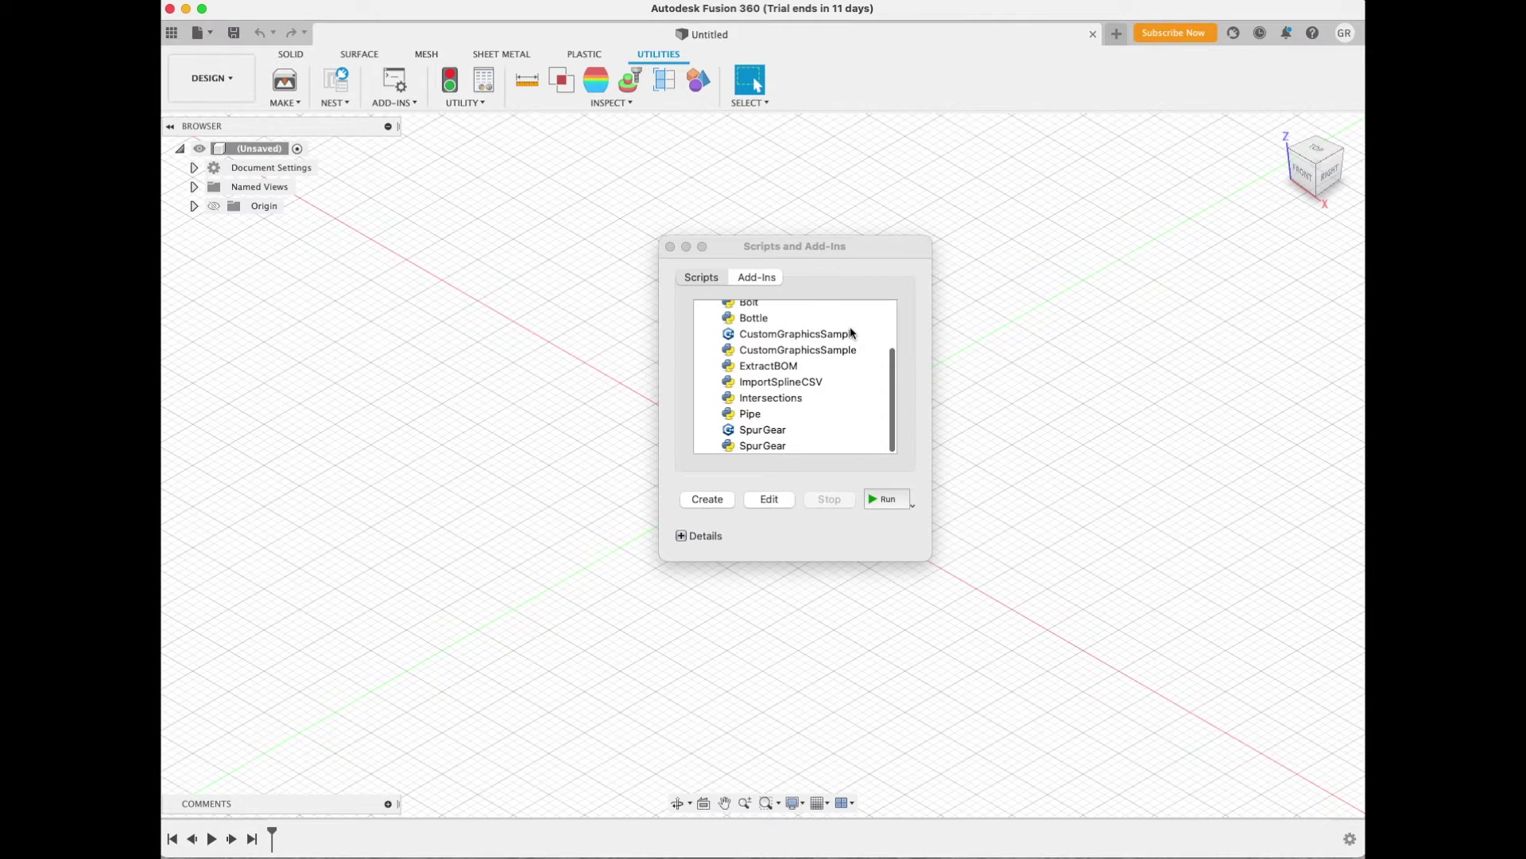
left_click(756, 430)
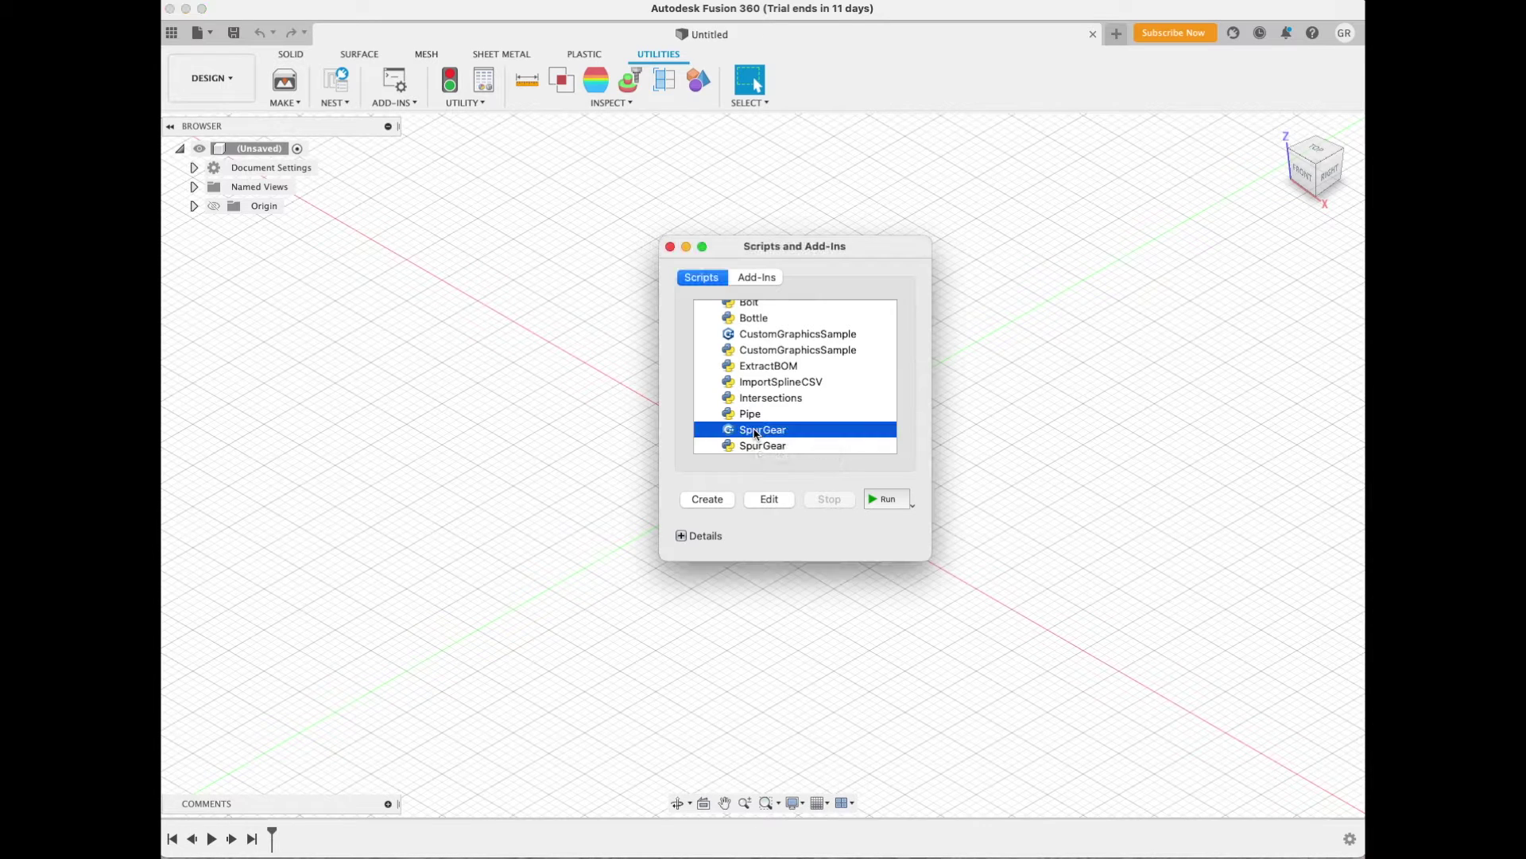
left_click(882, 500)
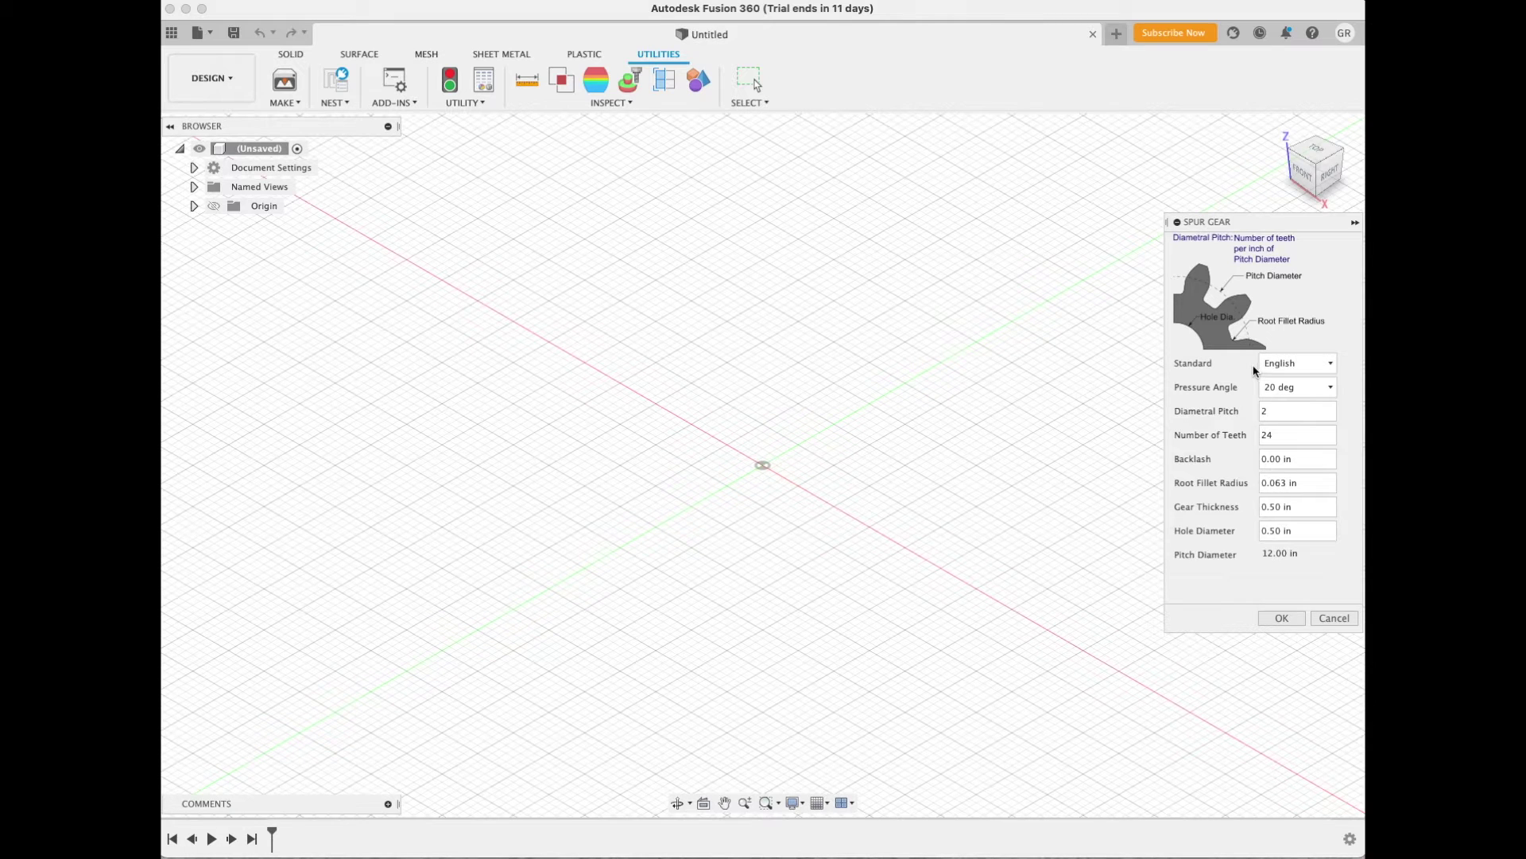
- Set the gear to a 14.5 deg pressure angle, diametral pitch 14 and 34 teeth
left_click(1312, 392)
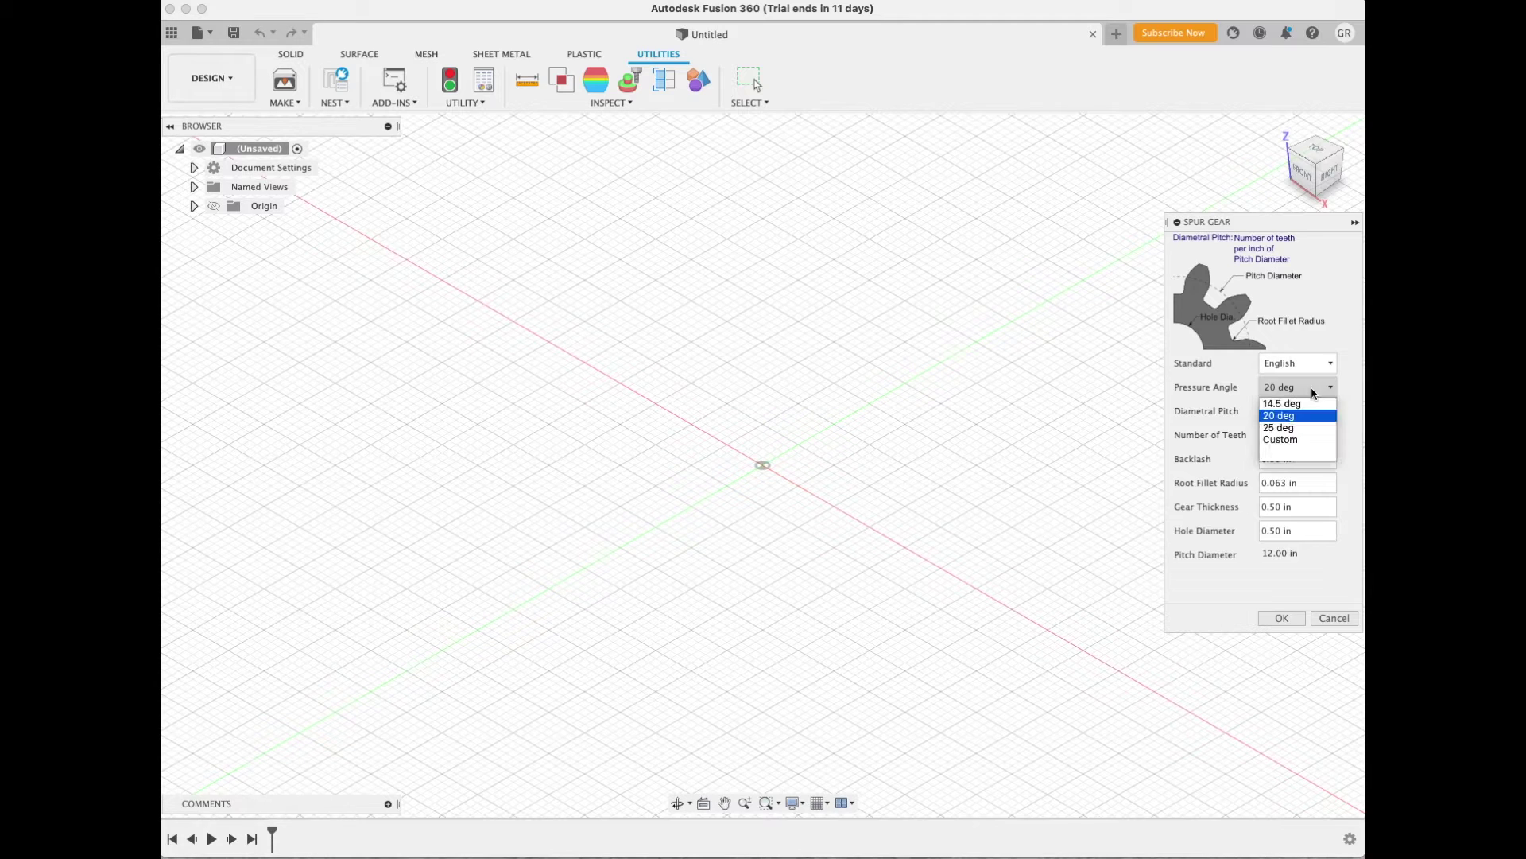
left_click(1273, 404)
left_click_drag(1282, 409, 1257, 415)
type("14")
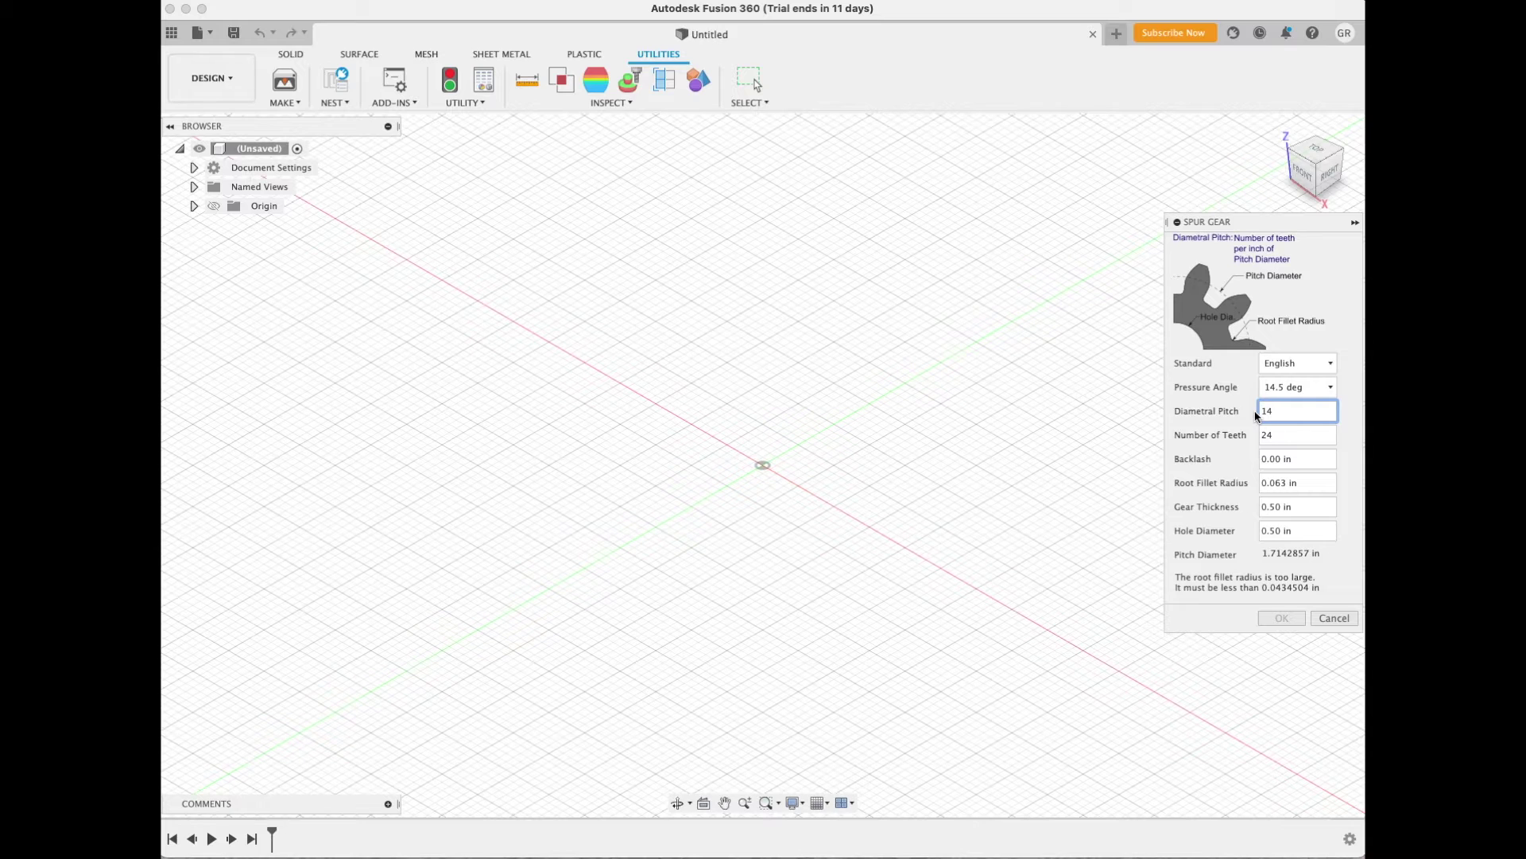
left_click_drag(1269, 433, 1256, 442)
type("34")
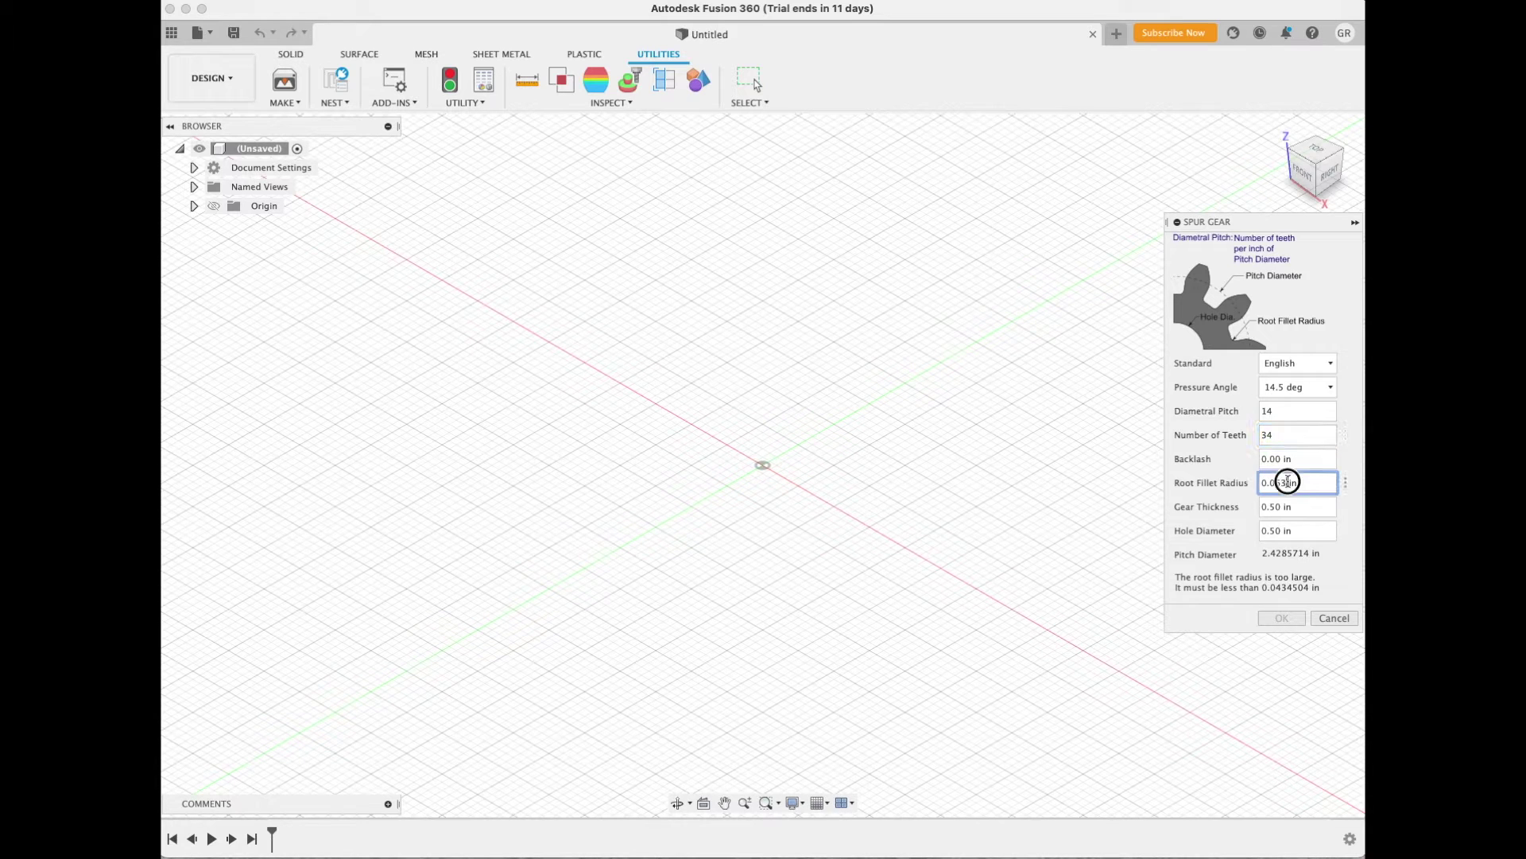
- Use a 0.01 in root fillet, 0.625 in thickness and 0.625 in bore, then create the gear
left_click_drag(1288, 482, 1274, 482)
type("1")
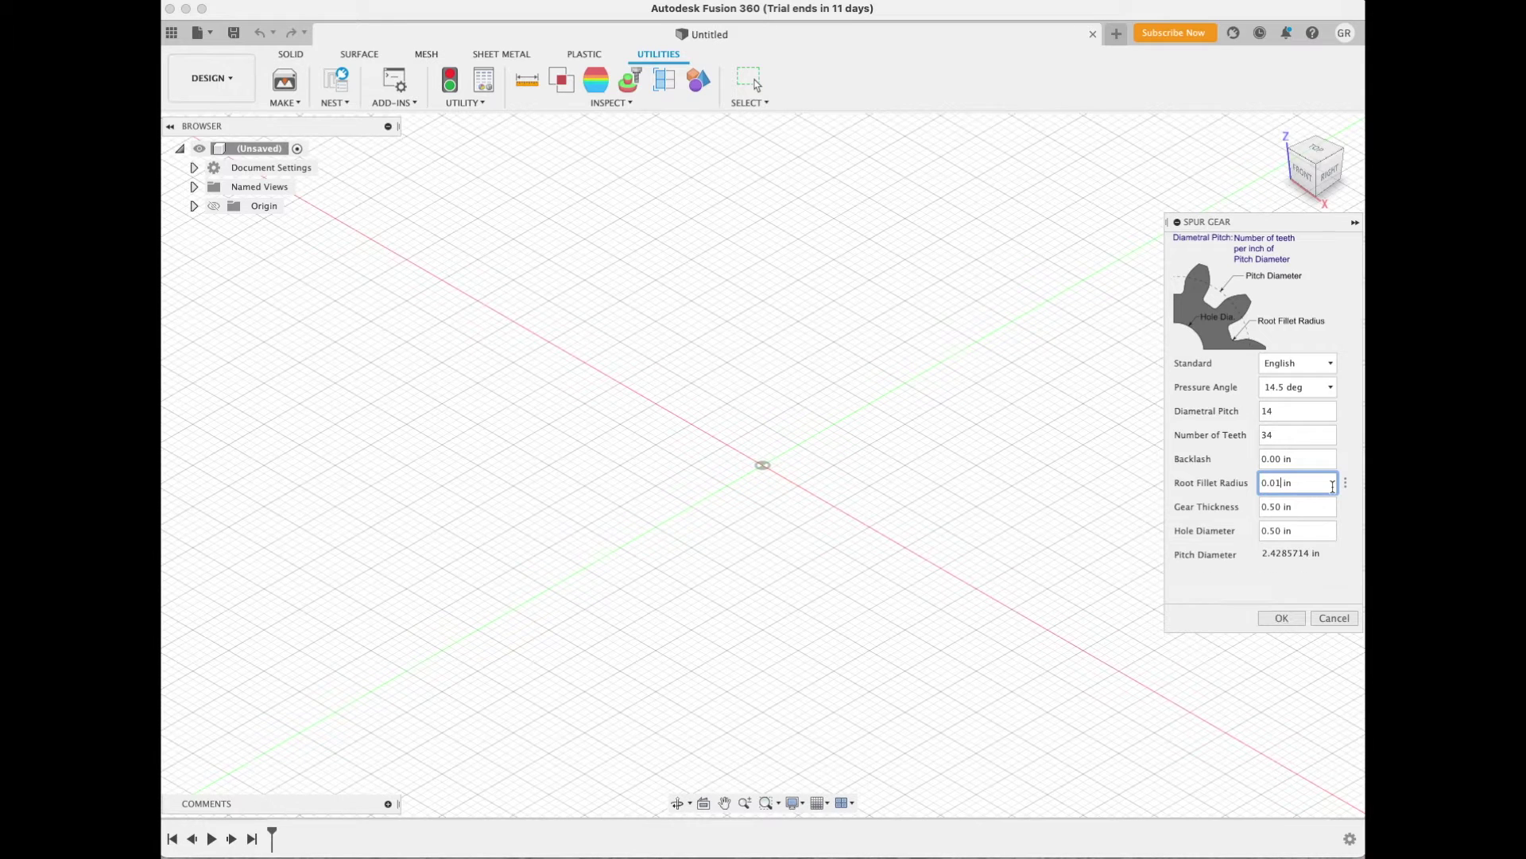
left_click(1281, 507)
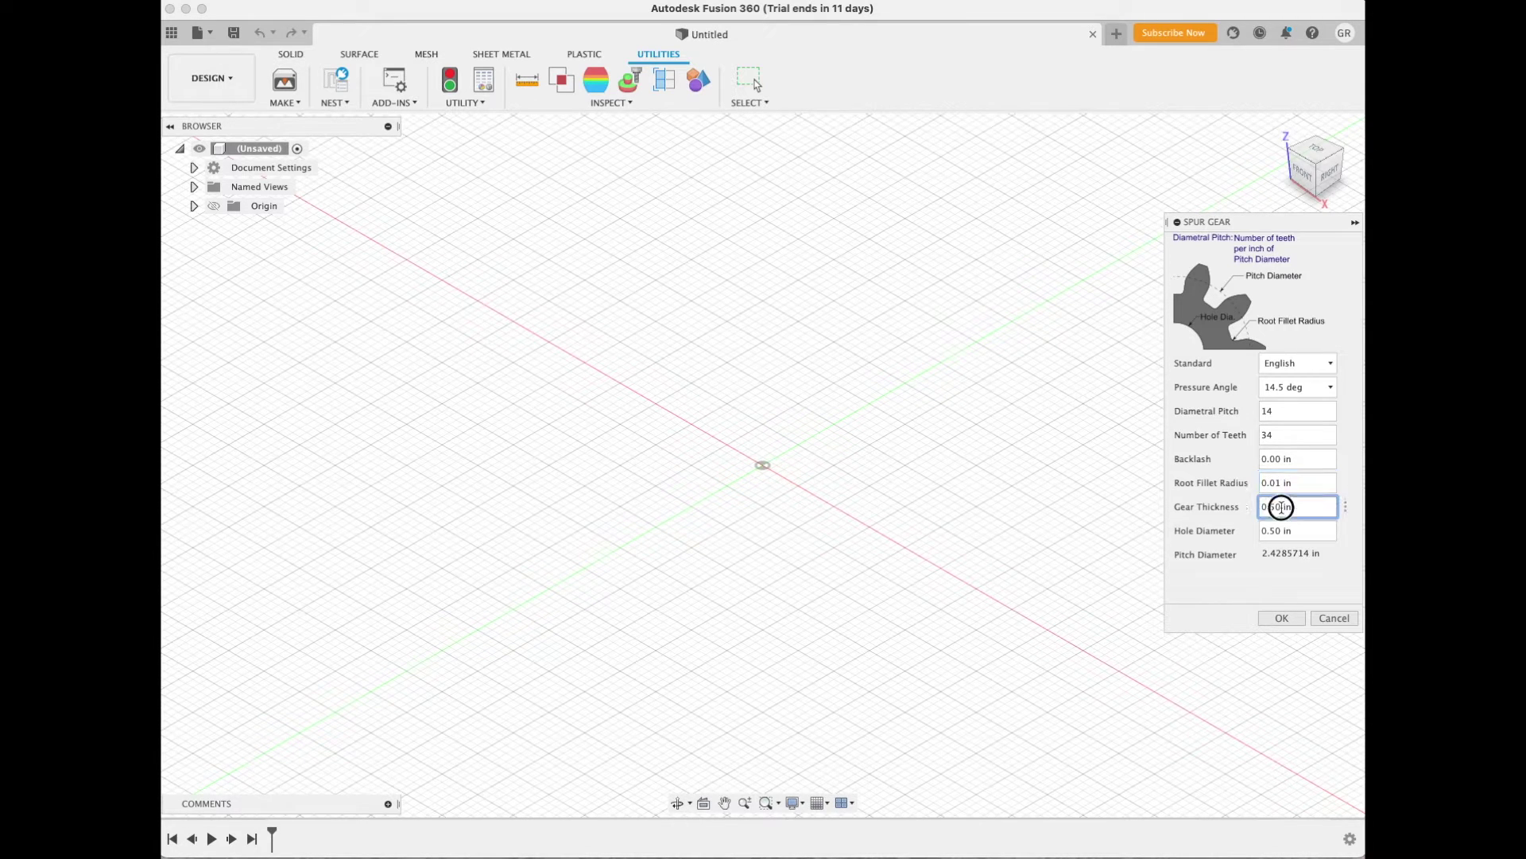
key("BackSpace")
type("625")
key("Tab")
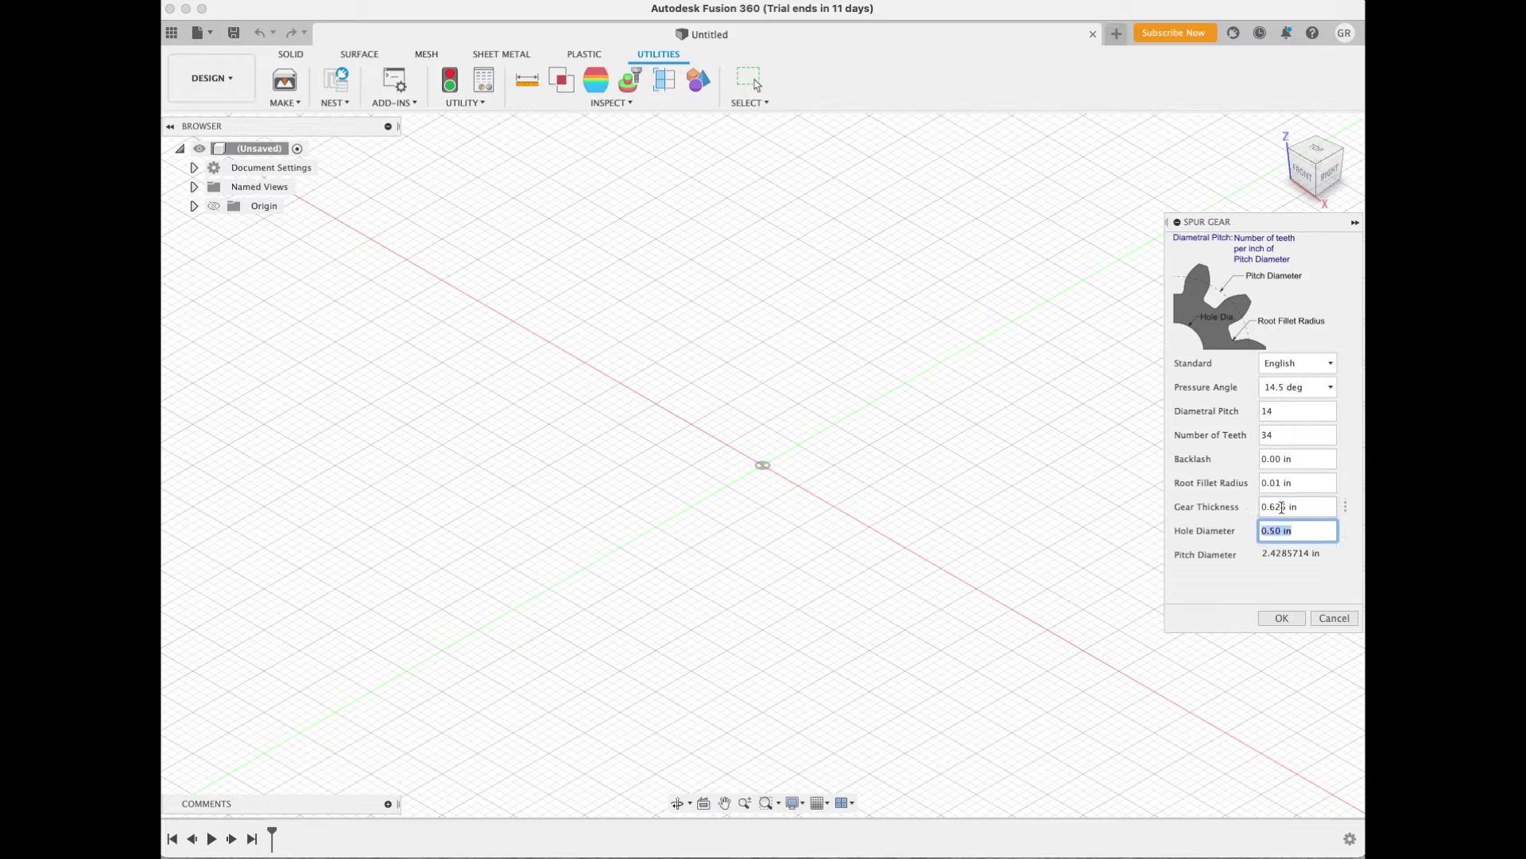
type("0.625")
left_click(1280, 618)
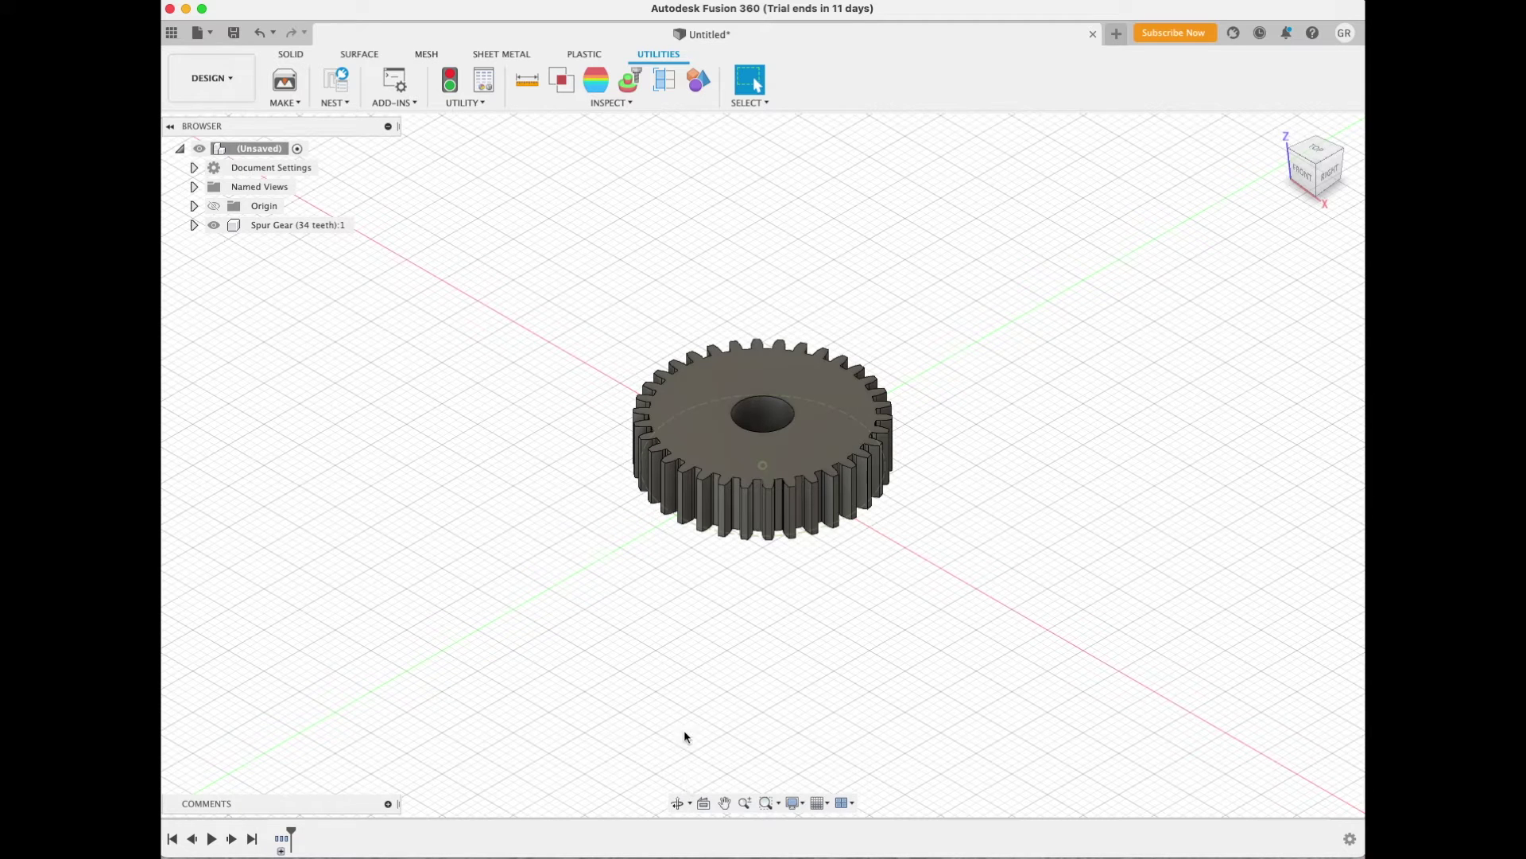
- Orbit the view to tilt down onto the new 34-tooth gear
left_click(678, 805)
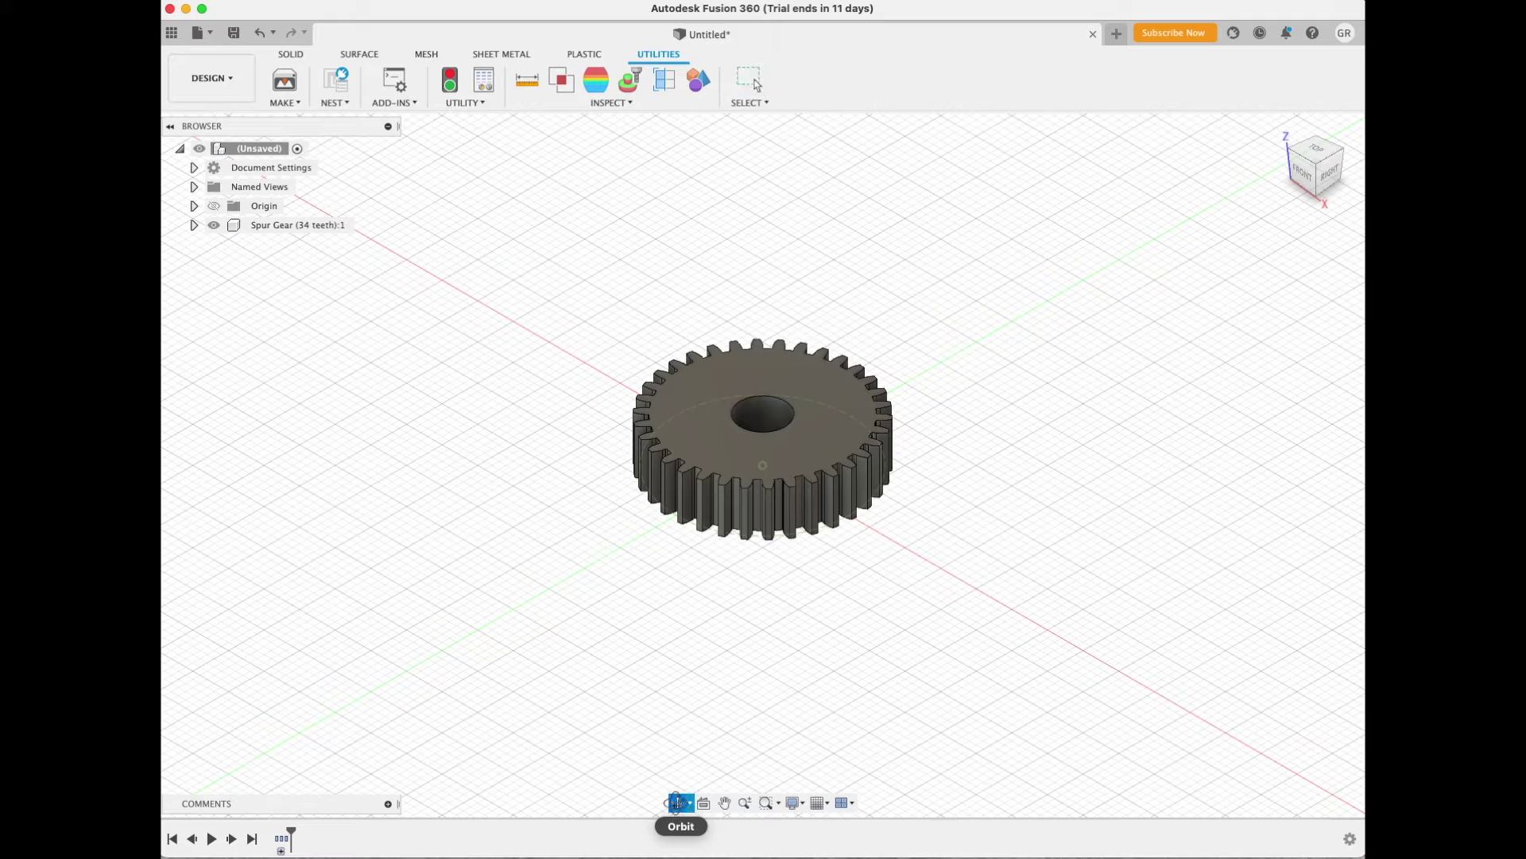
left_click_drag(762, 448, 756, 528)
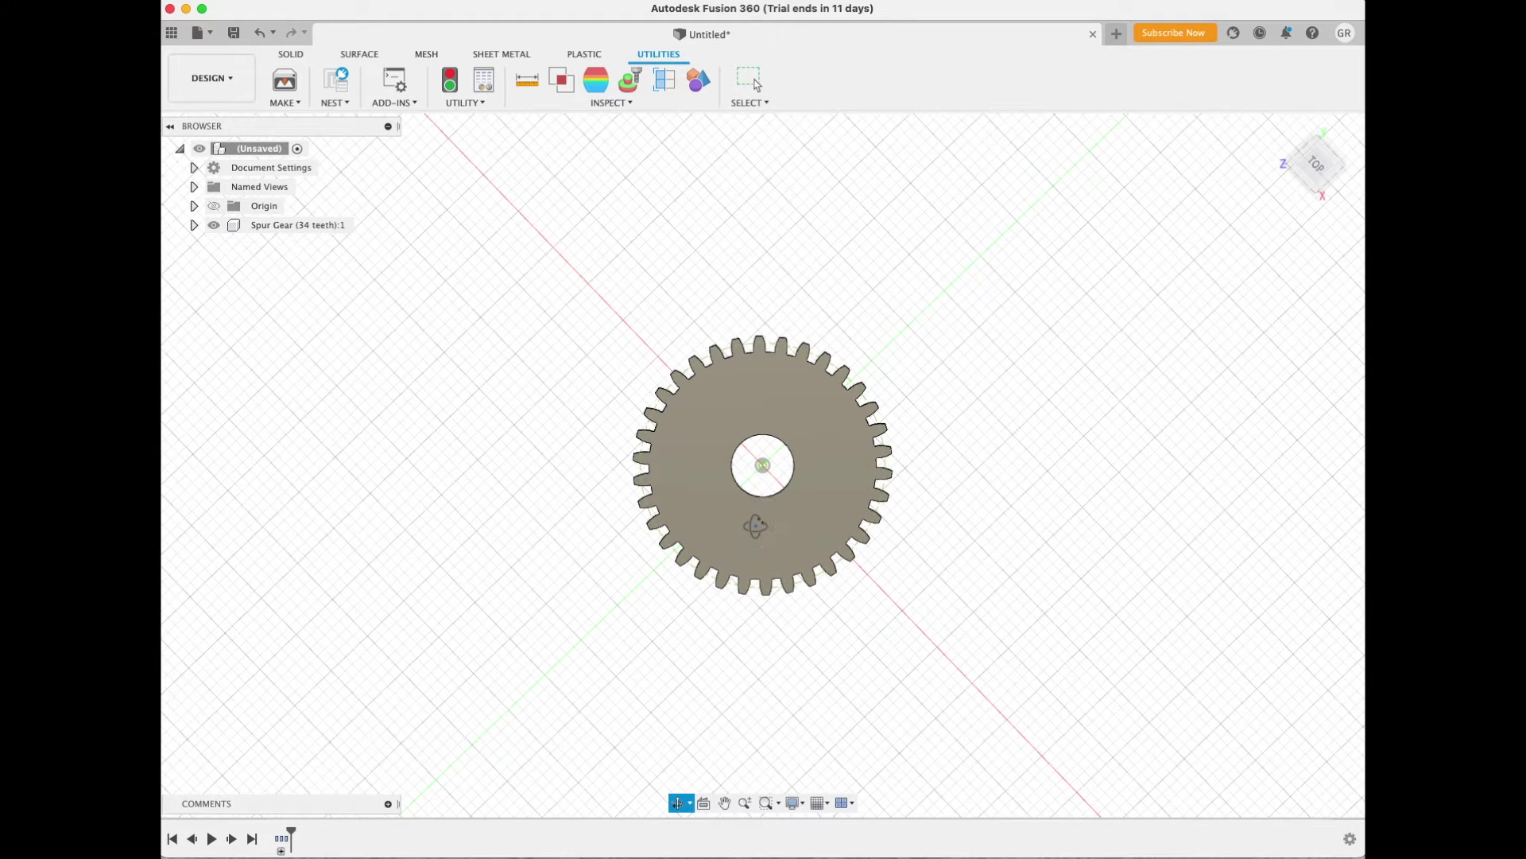
- Snap to the Top view, pan and zoom in, and square the top-down view of the gear
left_click(1317, 168)
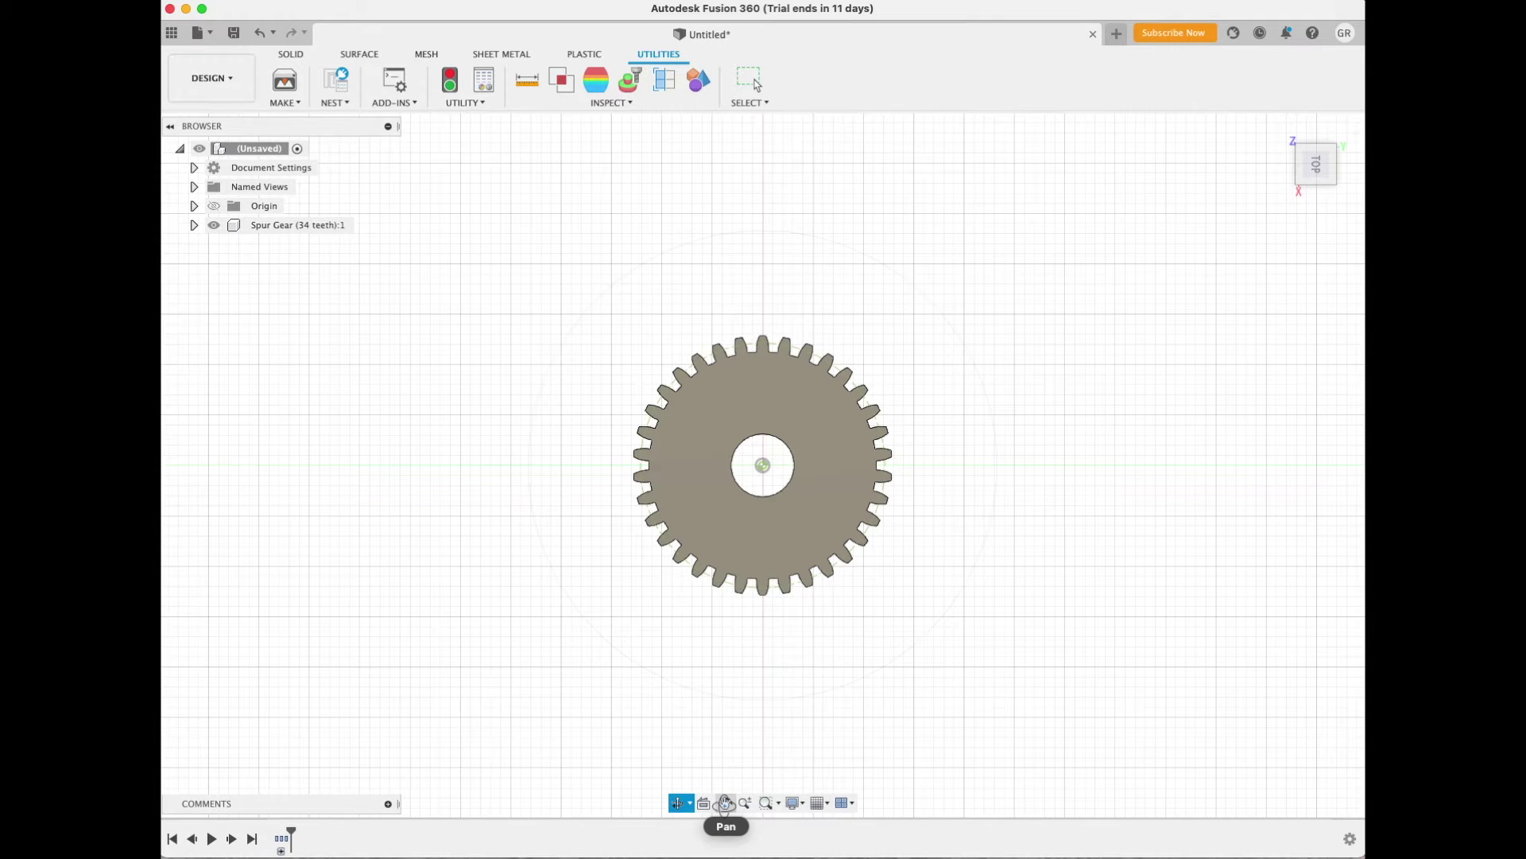
left_click(724, 804)
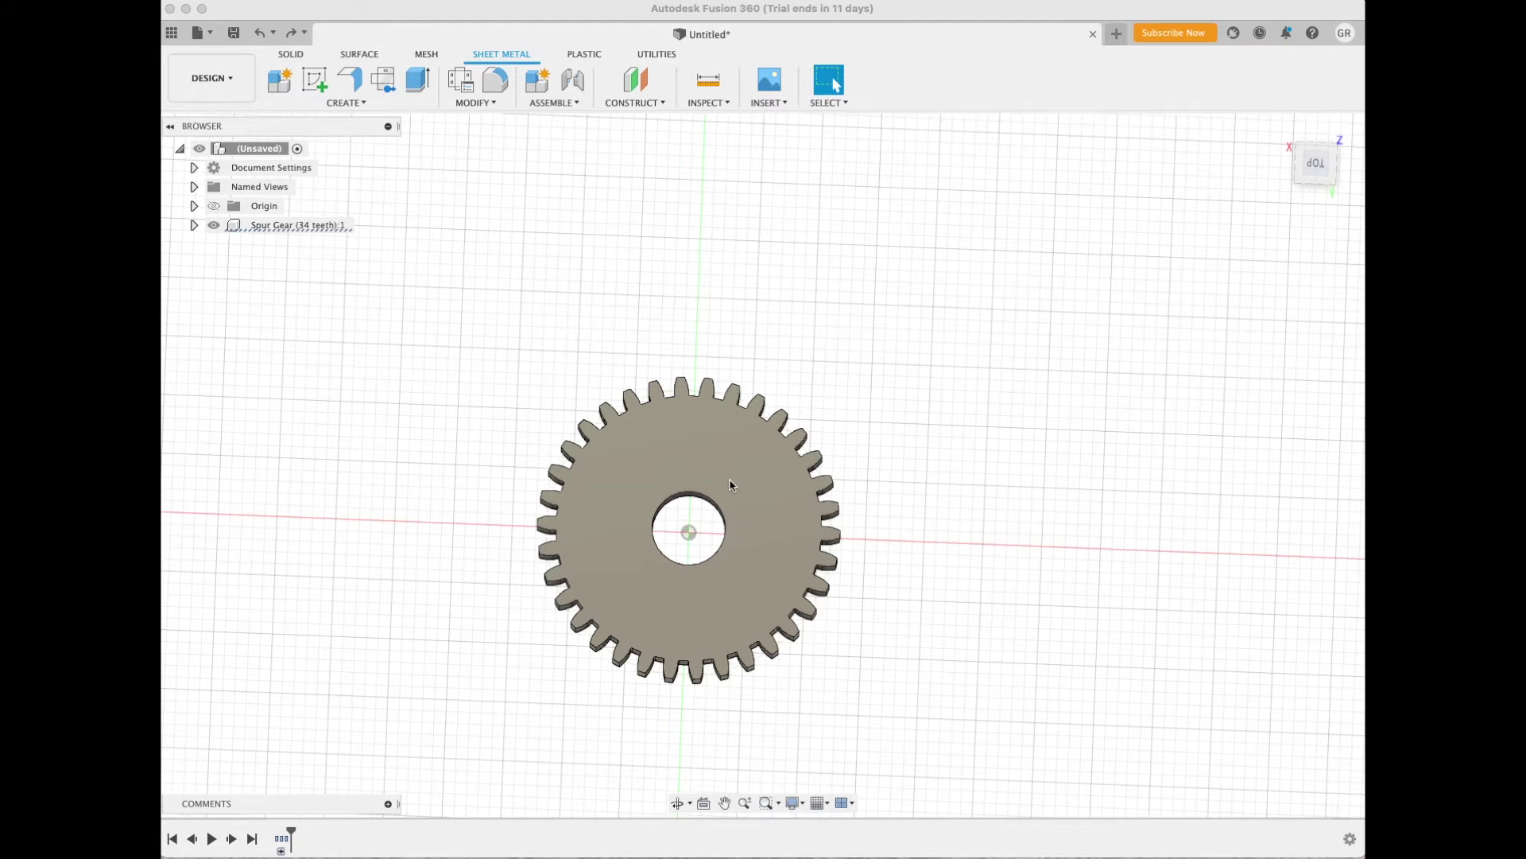
left_click(749, 335)
scroll(745, 495, "up", 1)
scroll(746, 495, "up", 2)
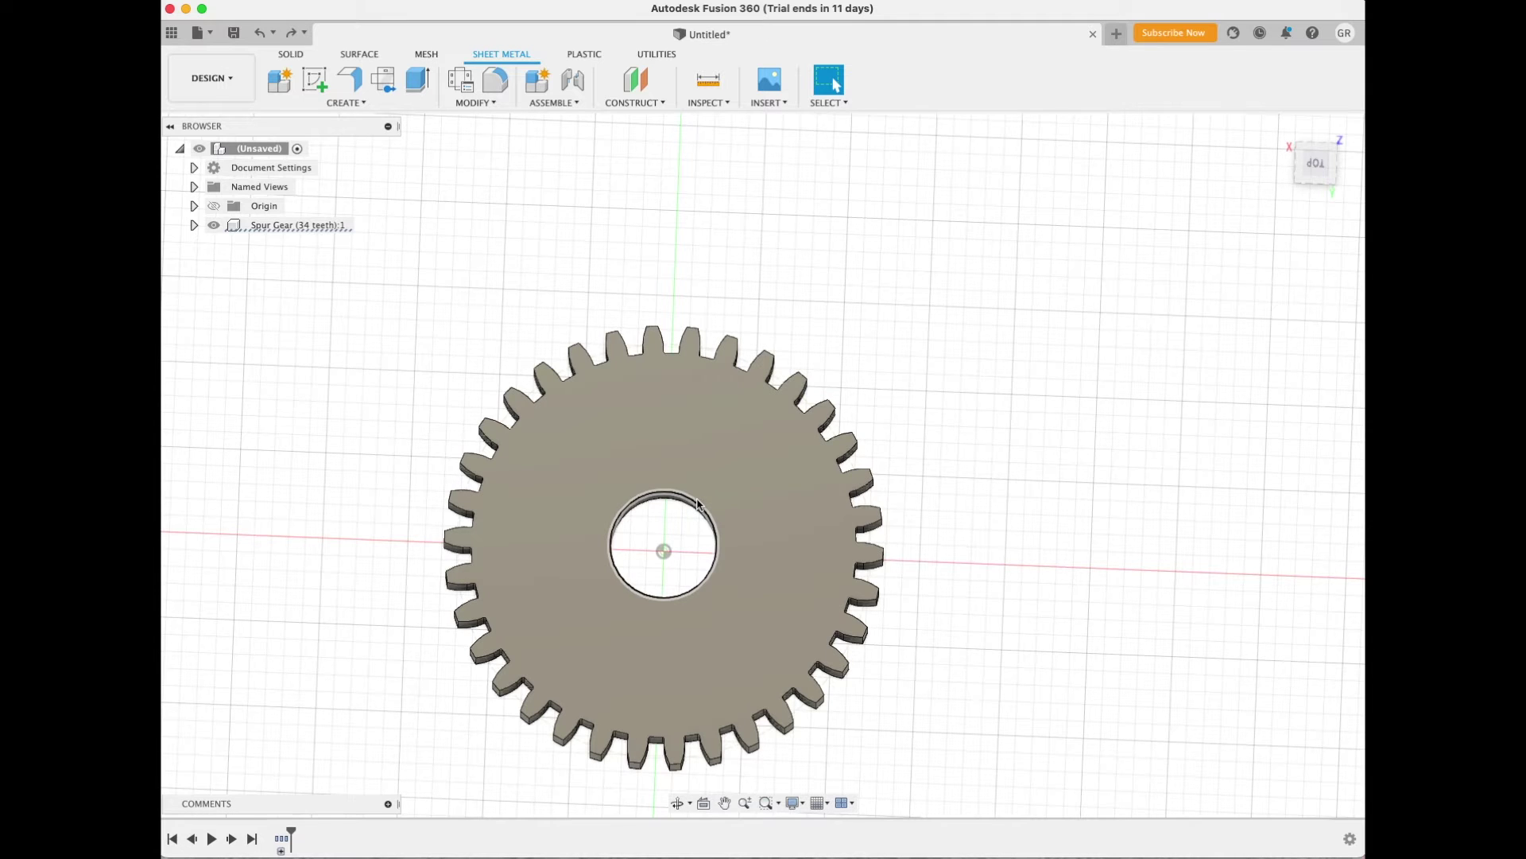
left_click(1316, 164)
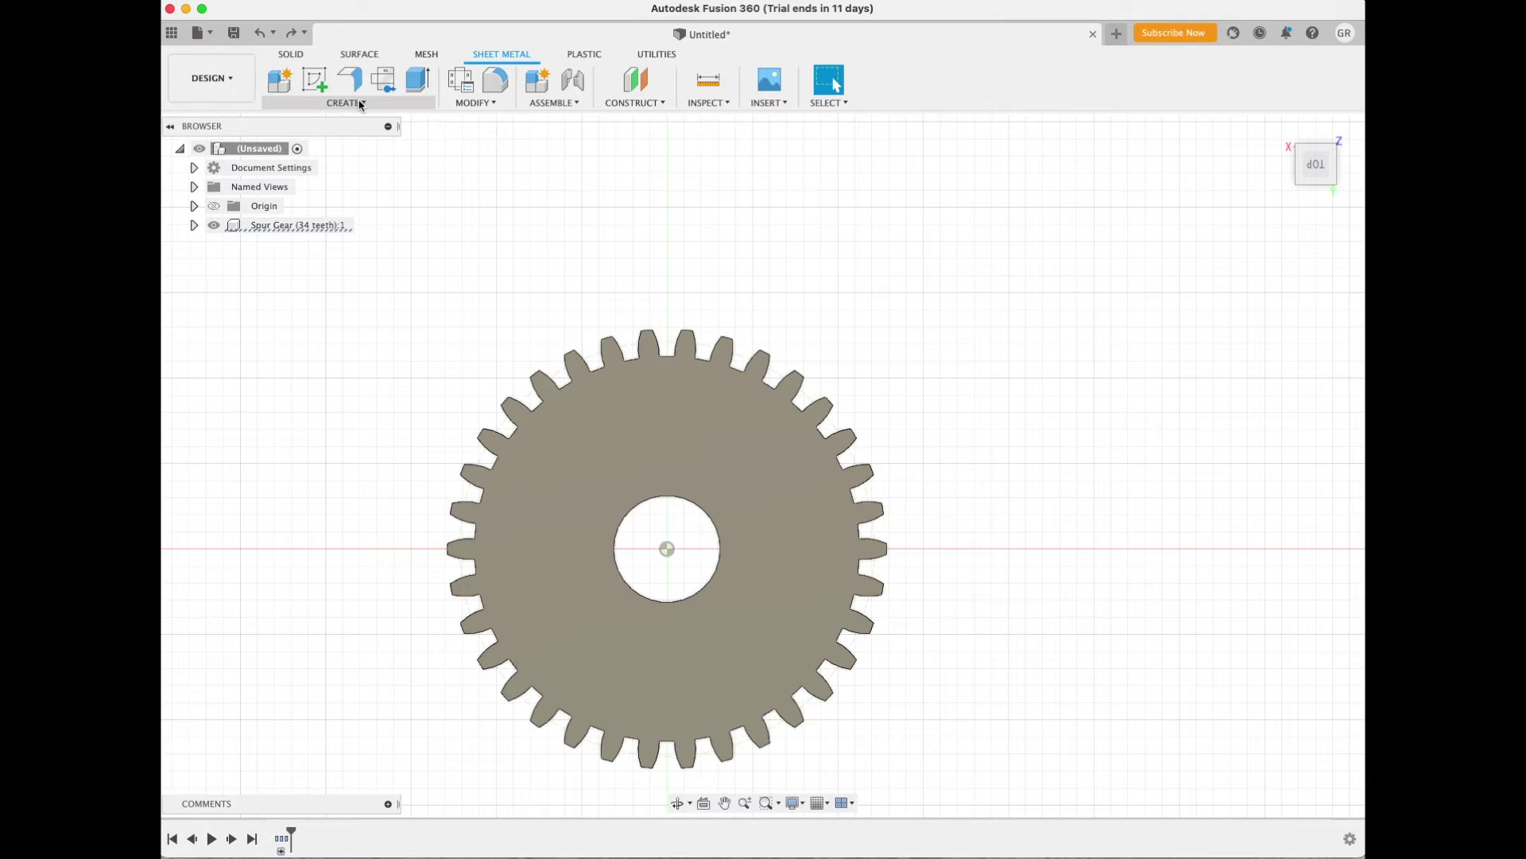
- Create Sketch1 on the gear's flat top face
left_click(318, 89)
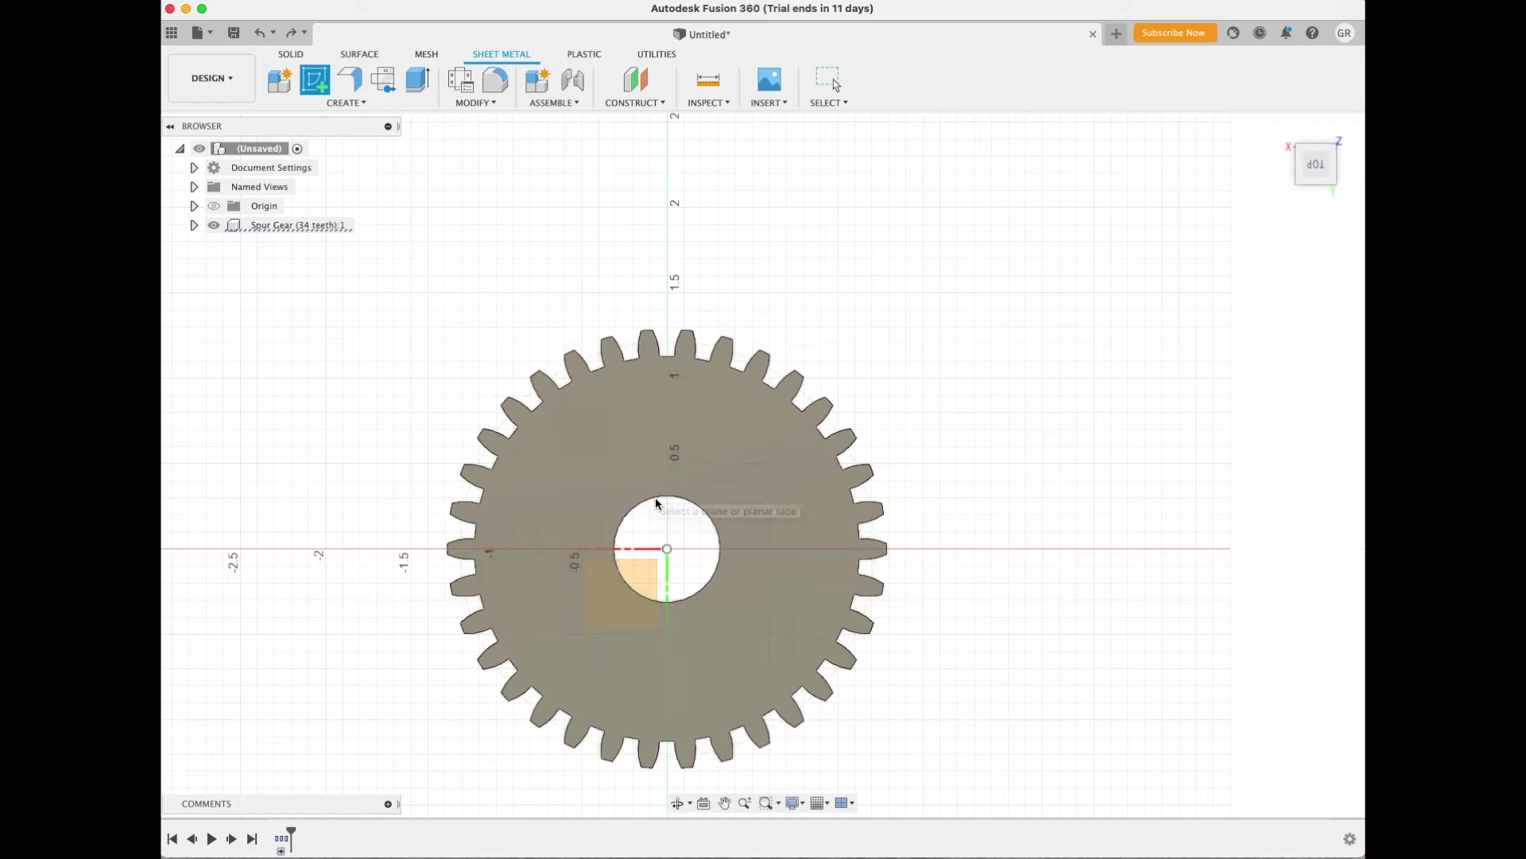
left_click(656, 482)
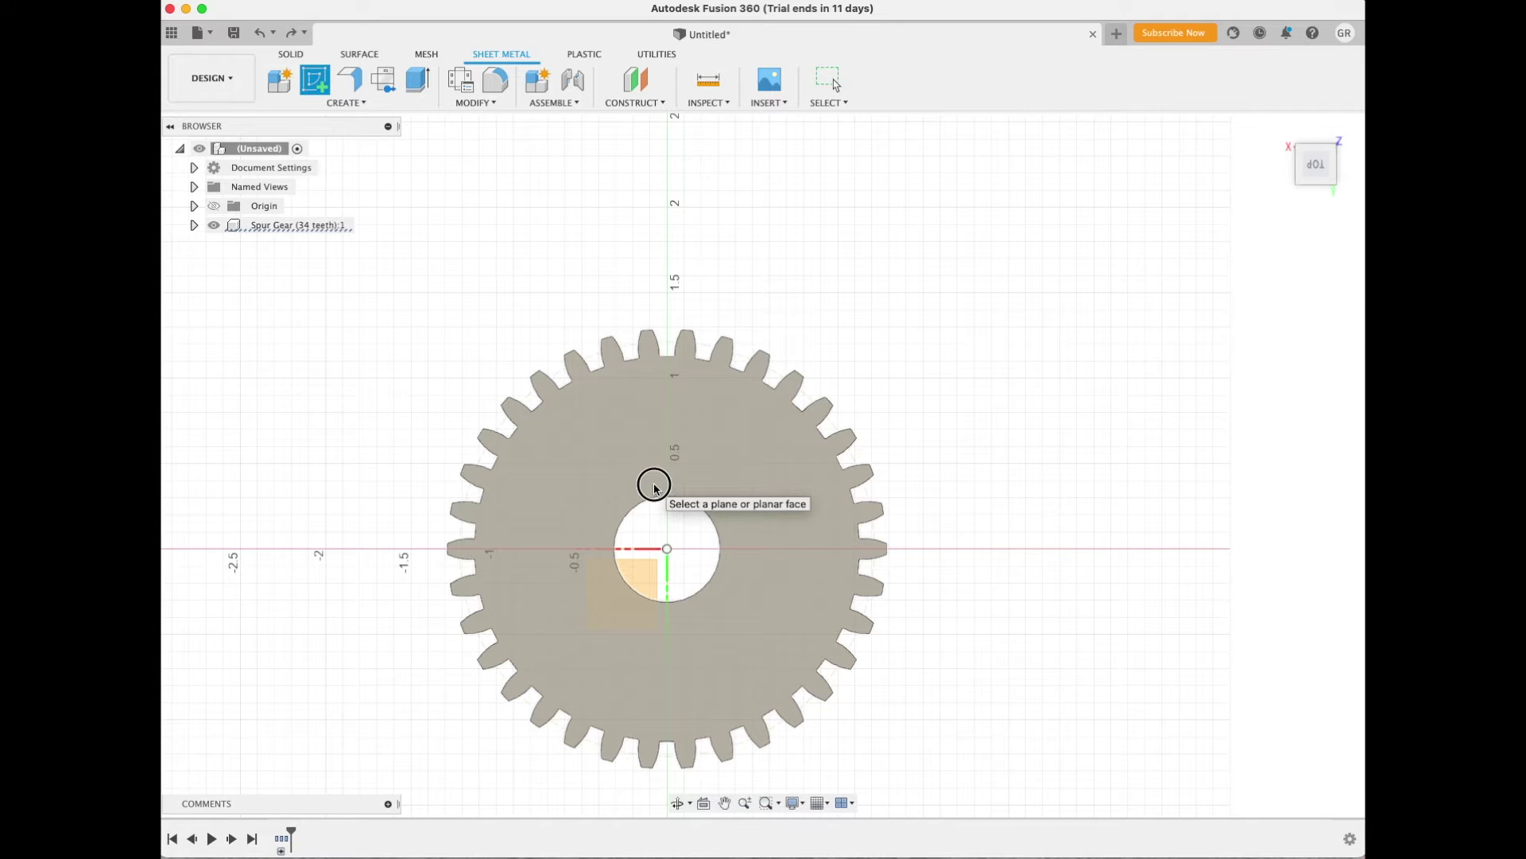
left_click(641, 470)
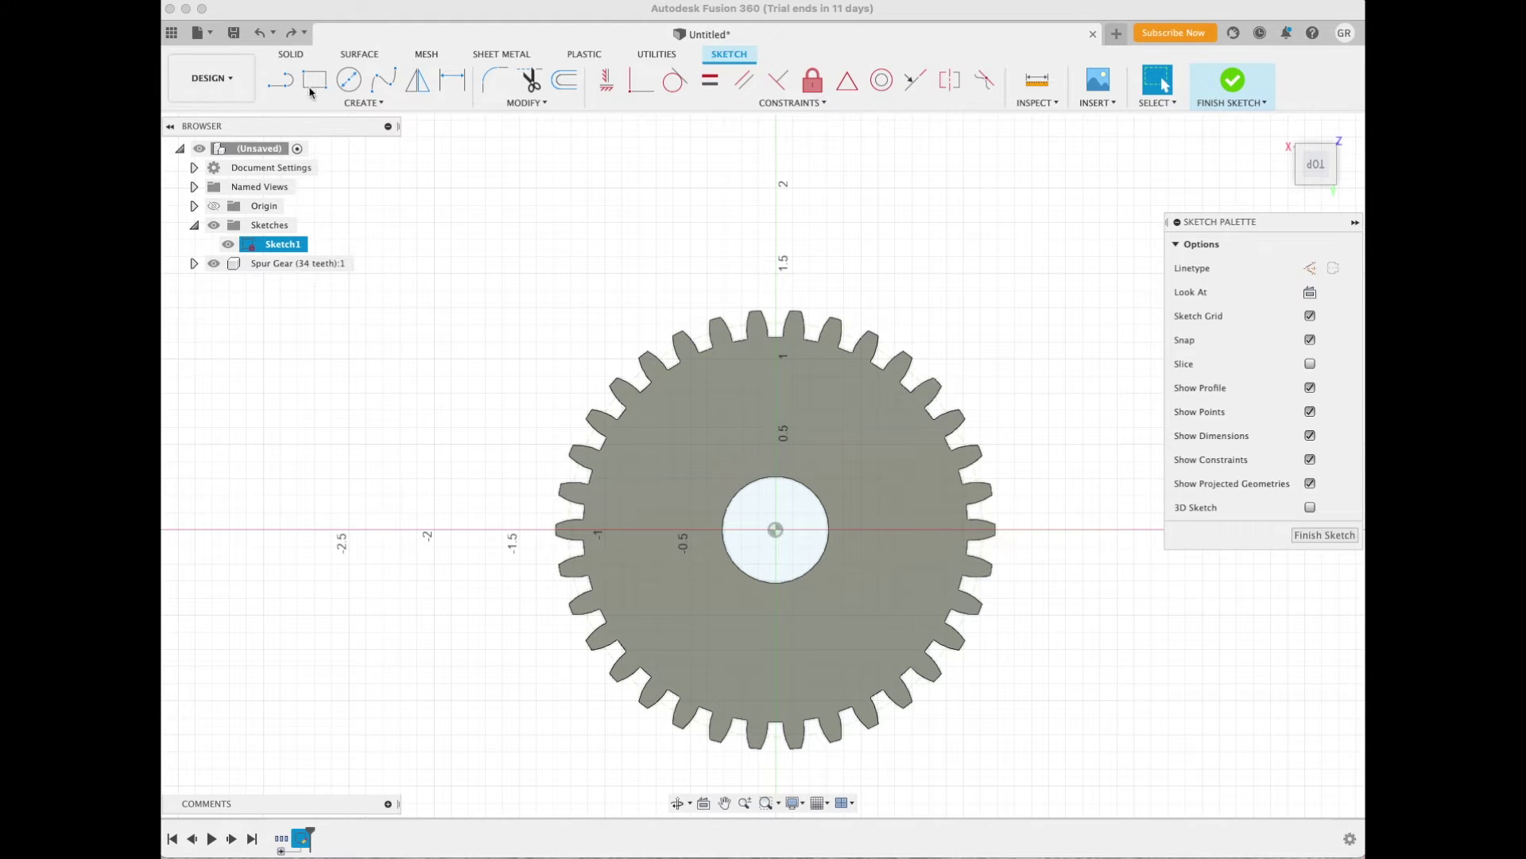
left_click(318, 79)
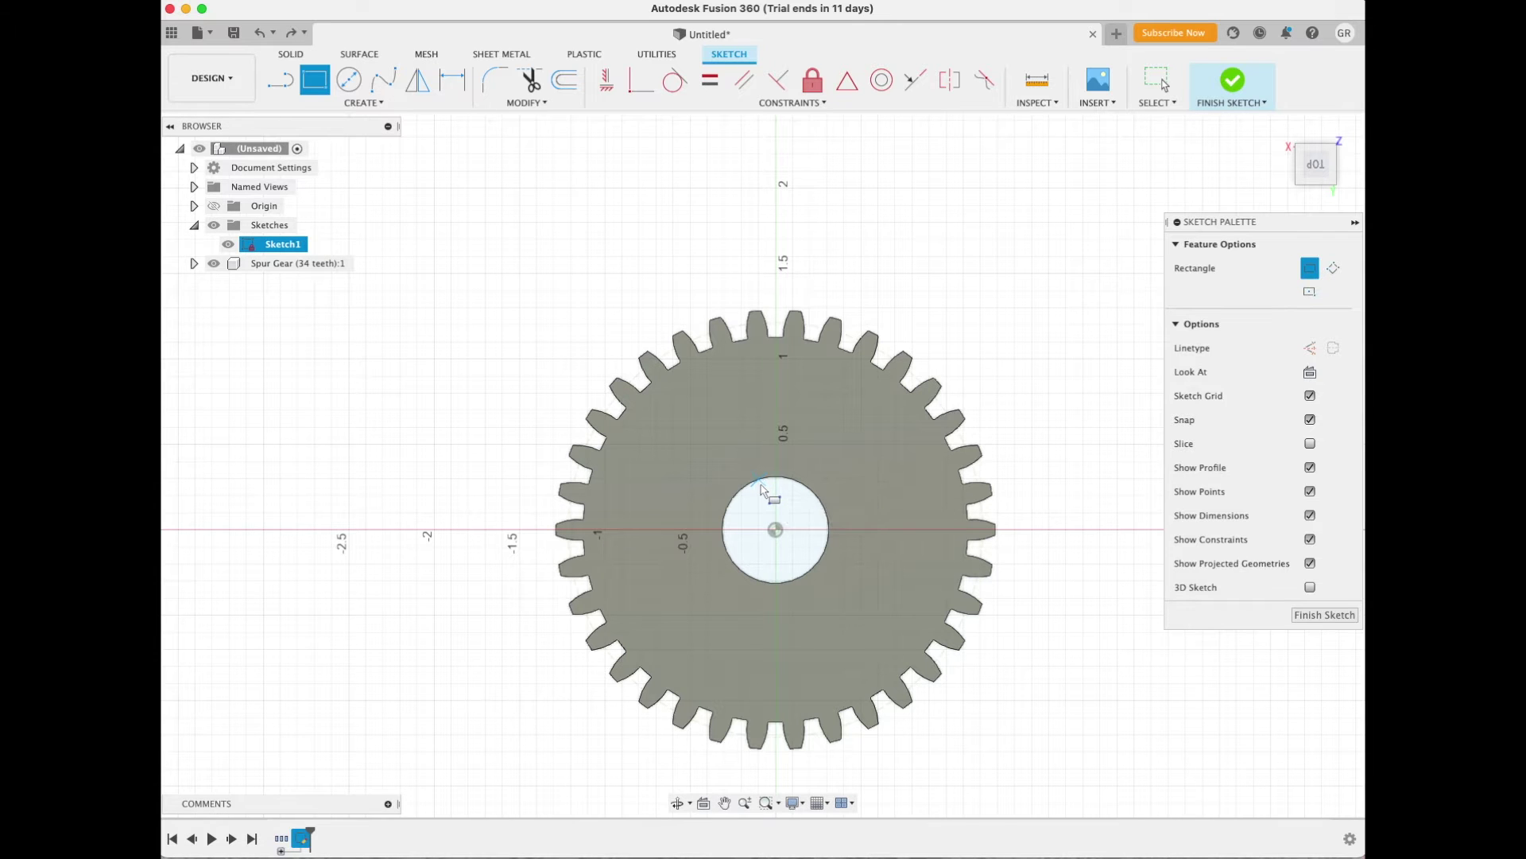
- Draw the keyway rectangle at the bore's top edge with a 0.12 in dimension
left_click(762, 485)
left_click_drag(761, 487, 795, 469)
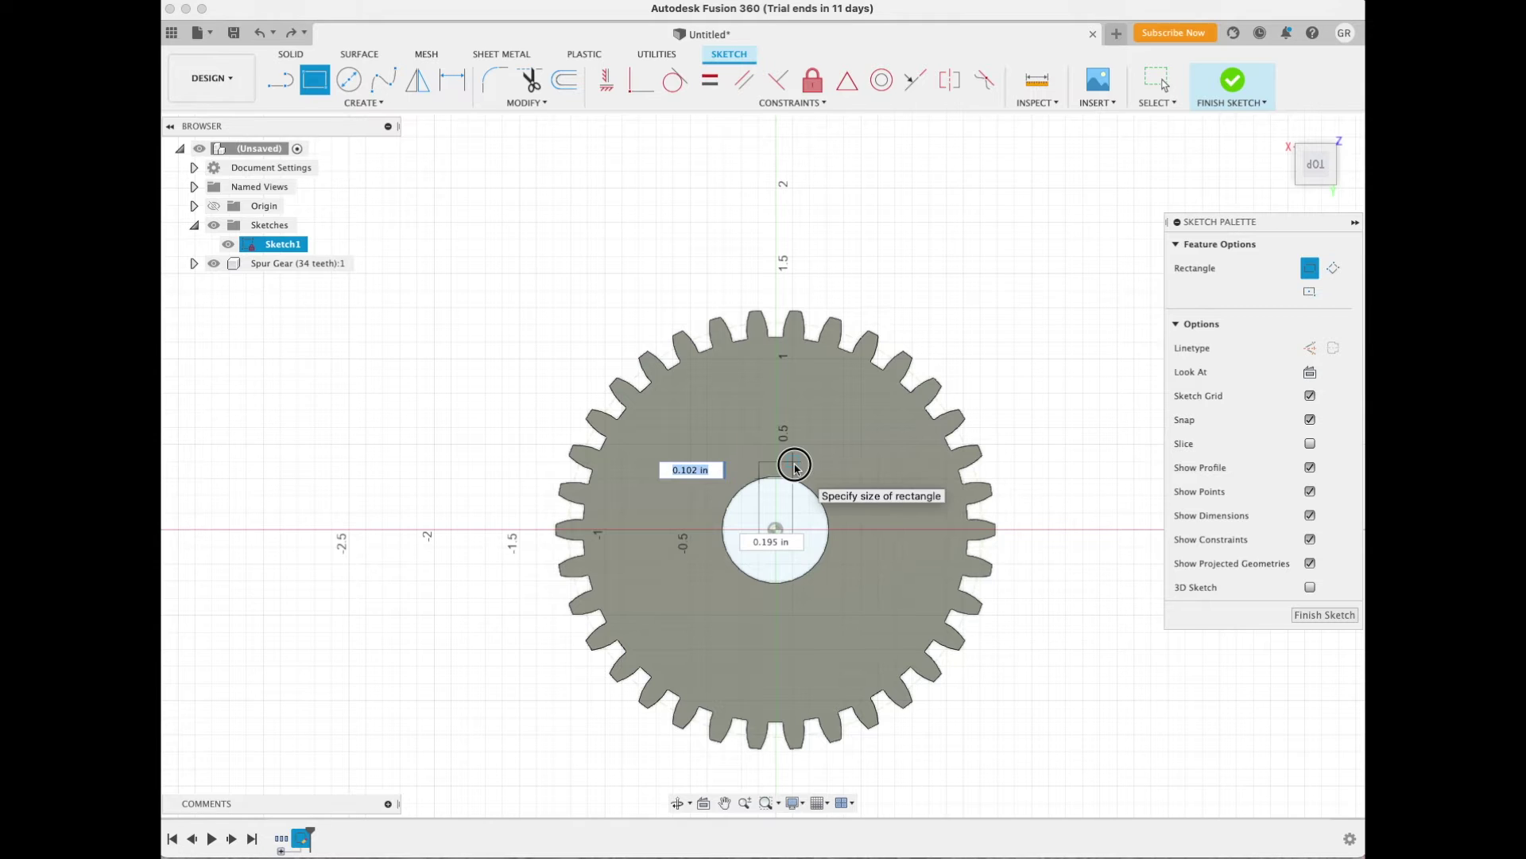
key("Tab")
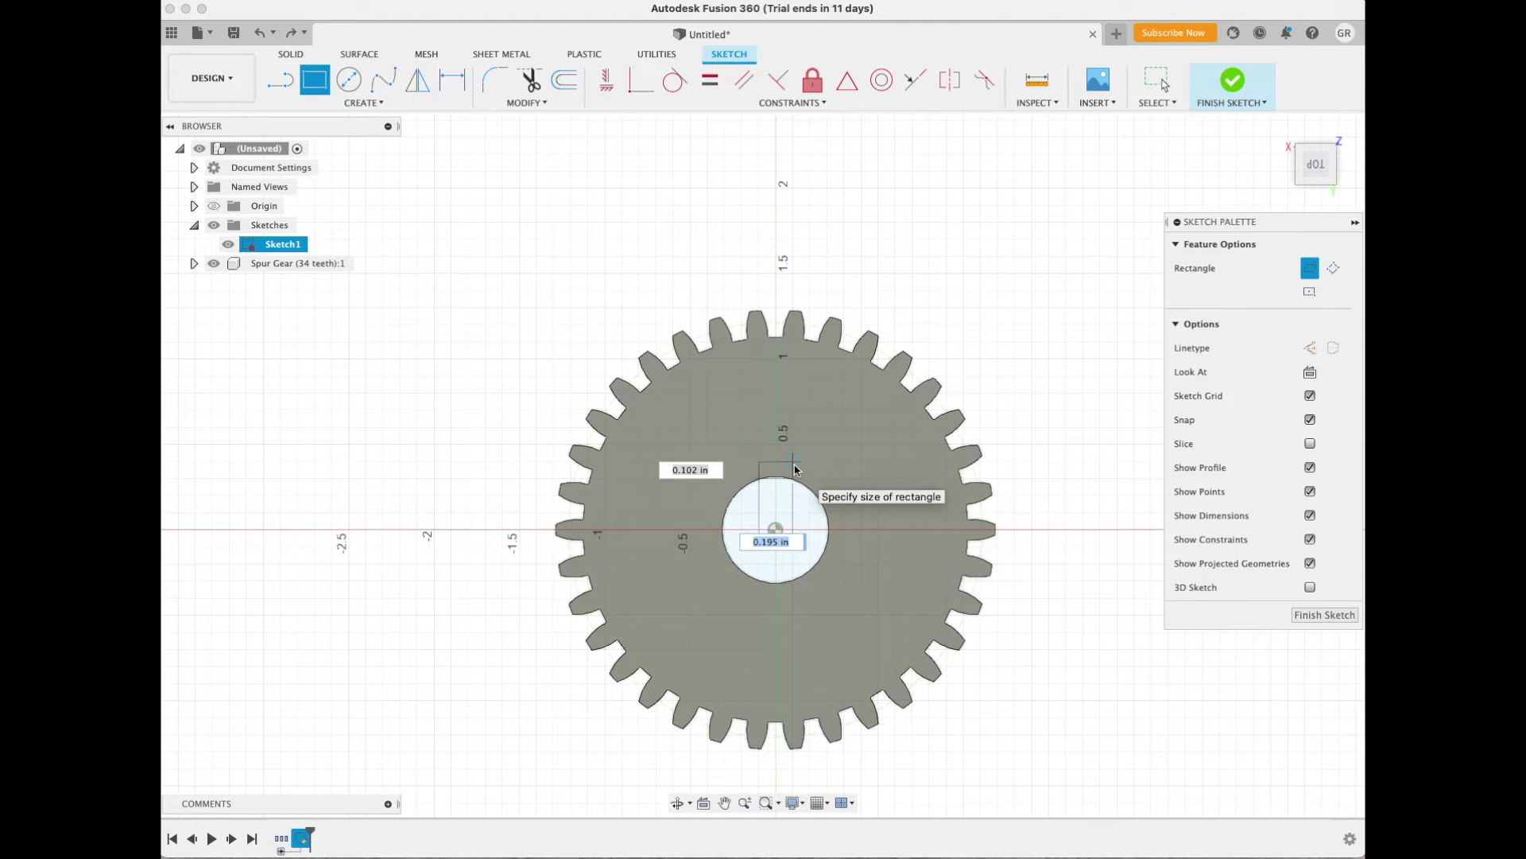
key("Tab")
type(".12")
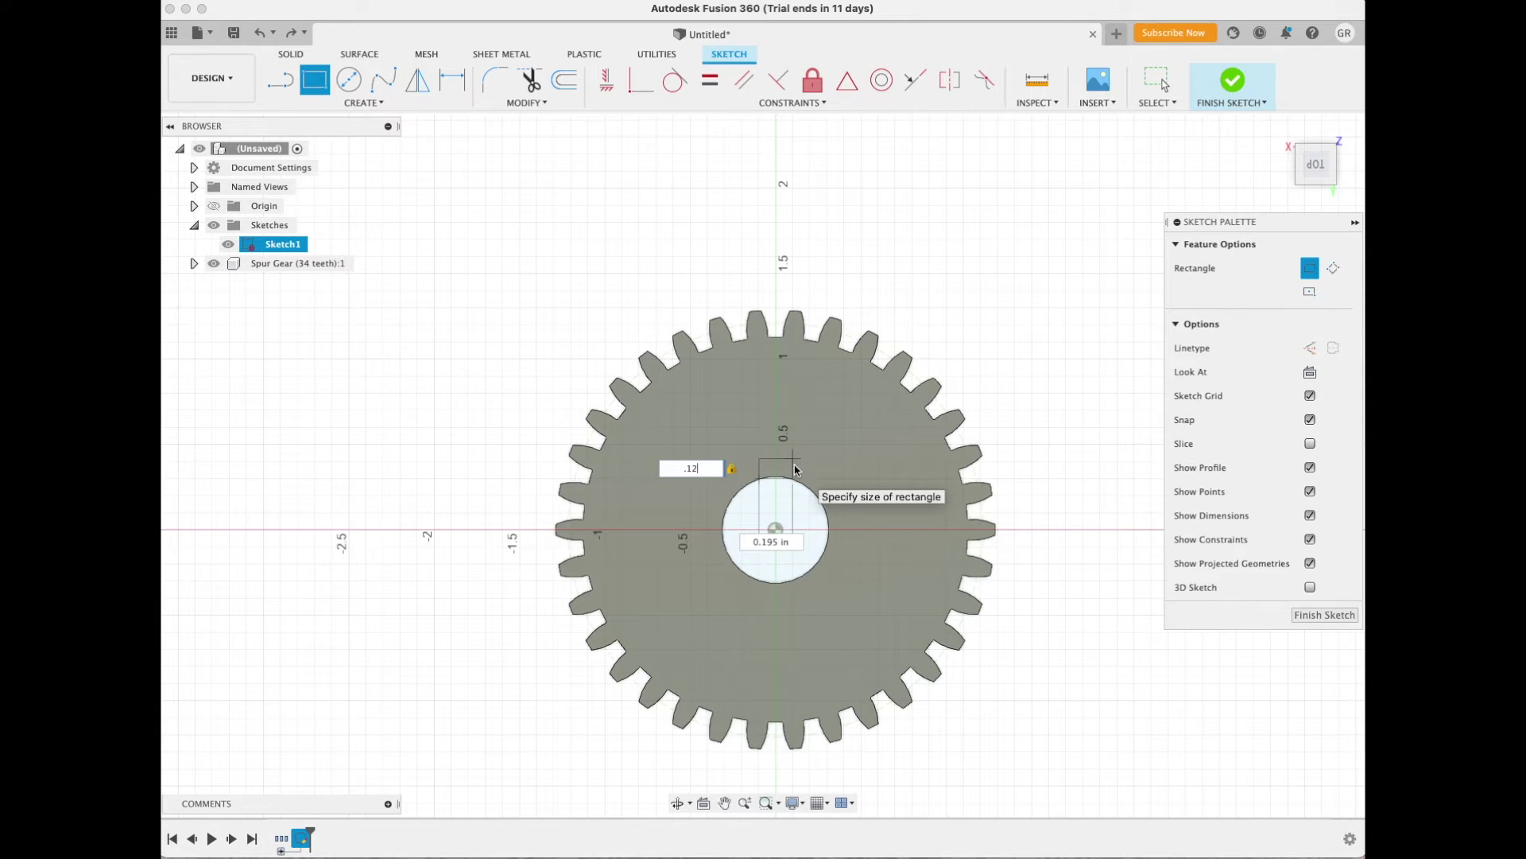
key("Return")
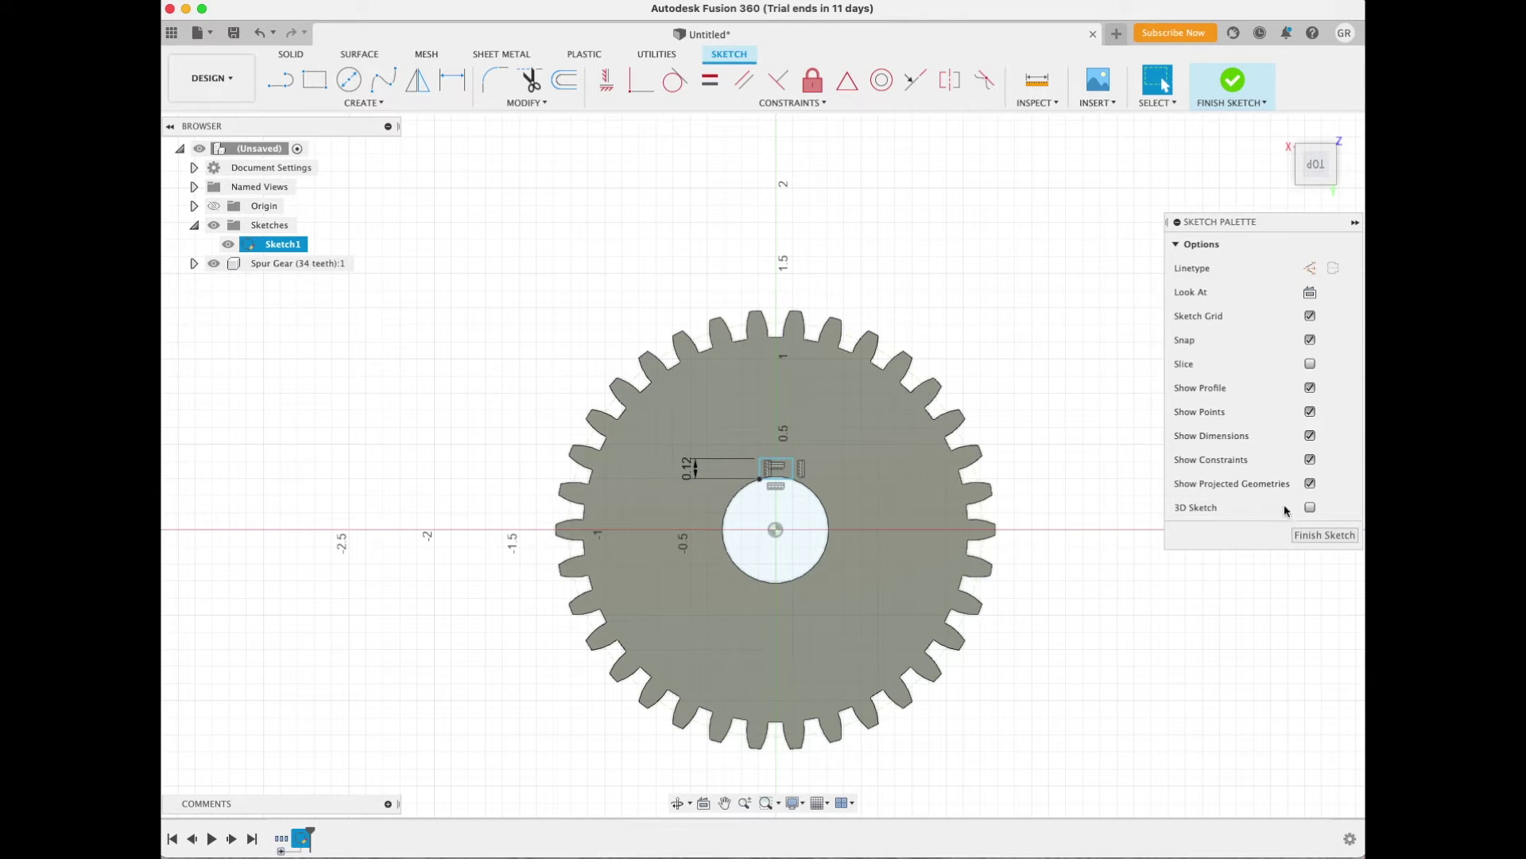
- Finish Sketch1 and start an extrusion of the keyway rectangle profile
left_click(1318, 535)
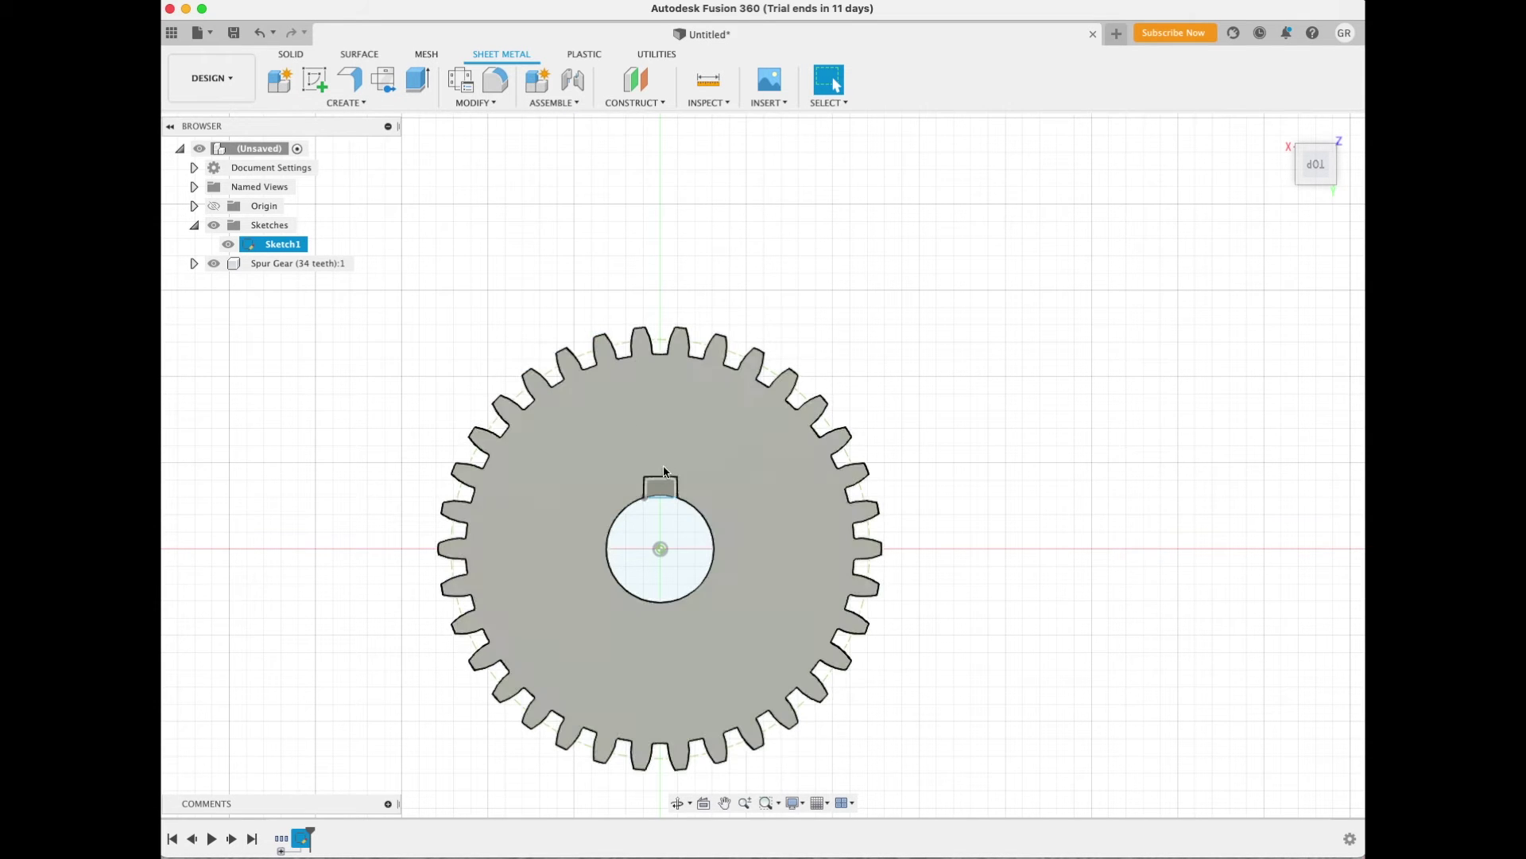
left_click(662, 492)
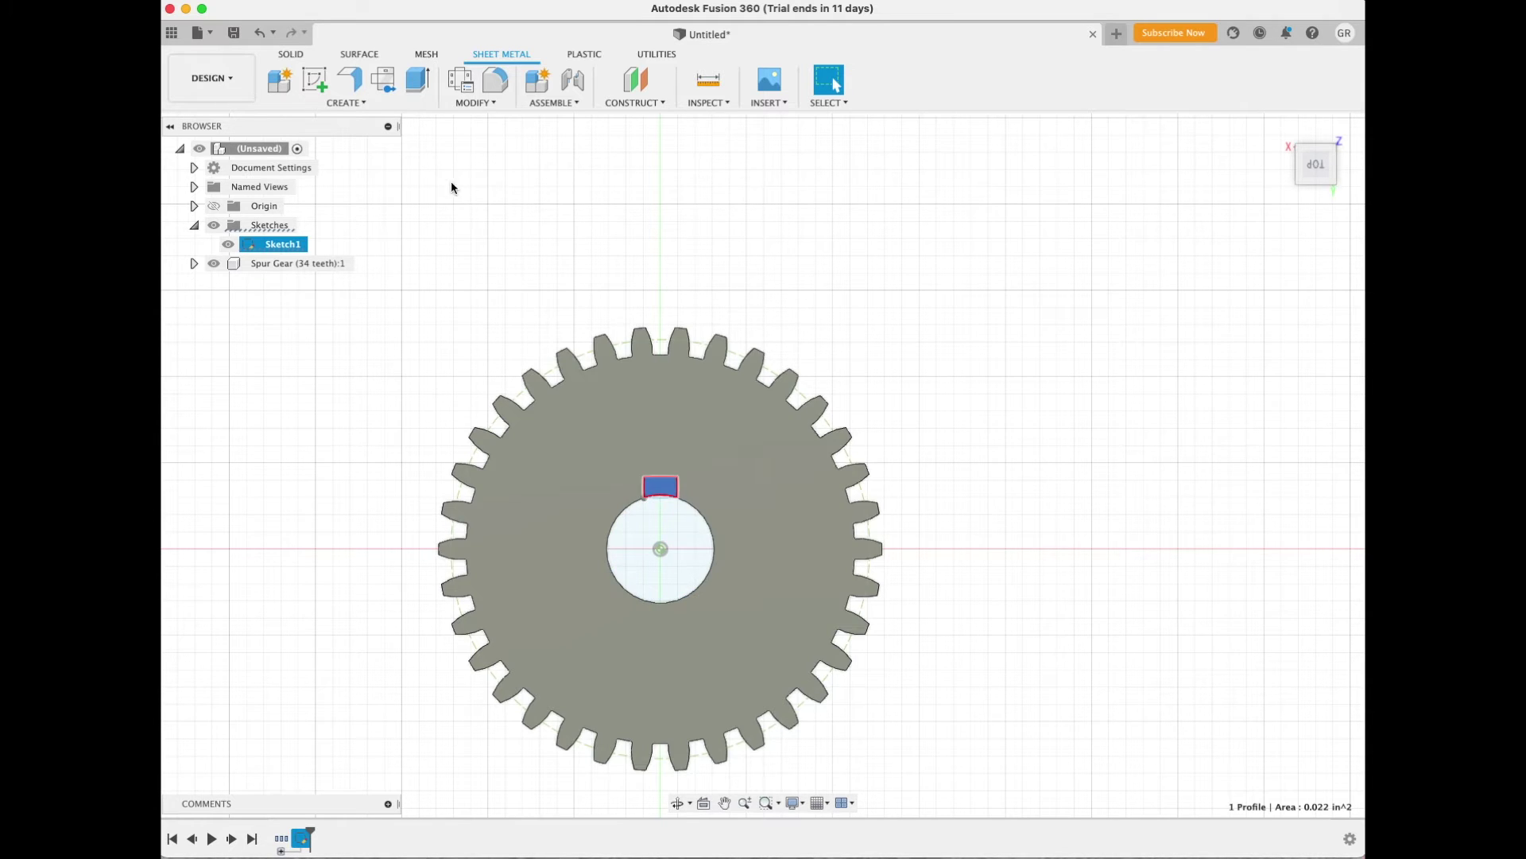
left_click(418, 81)
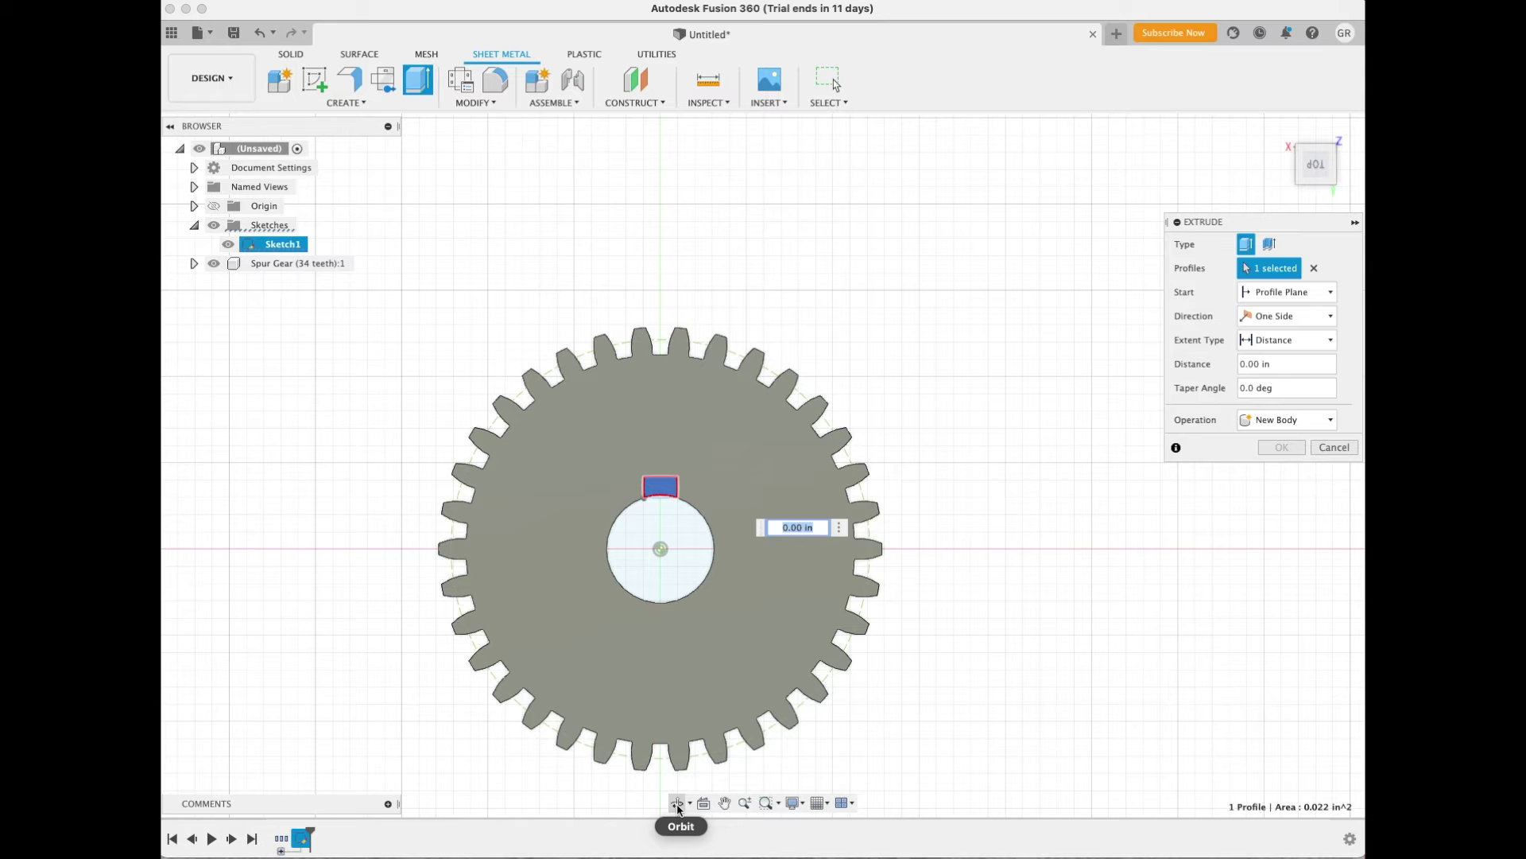
- Cut-extrude the keyway rectangle -0.625 in through the gear
left_click(678, 804)
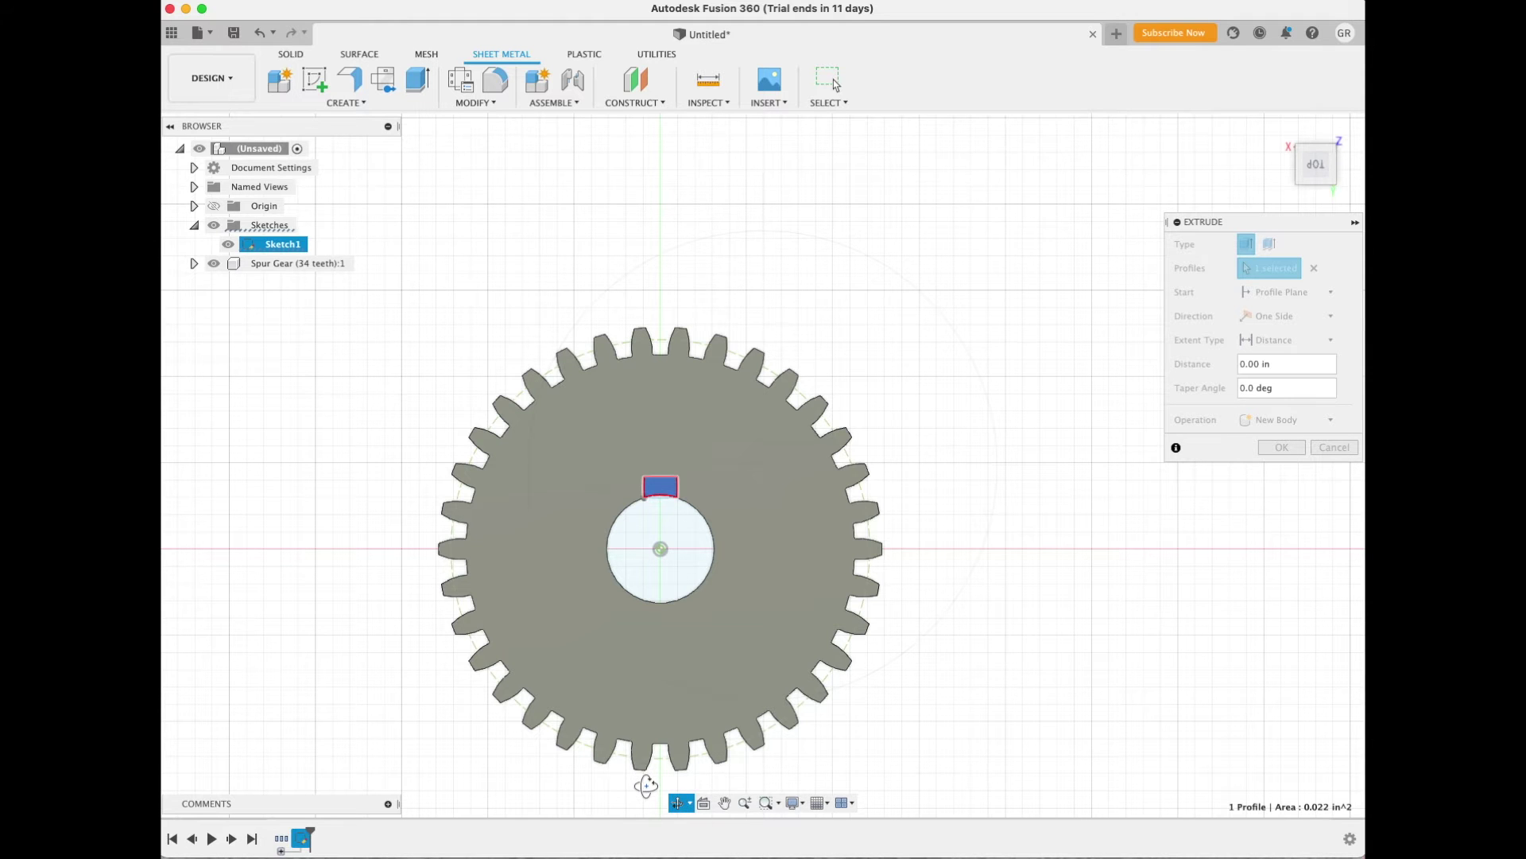
left_click_drag(645, 786, 644, 743)
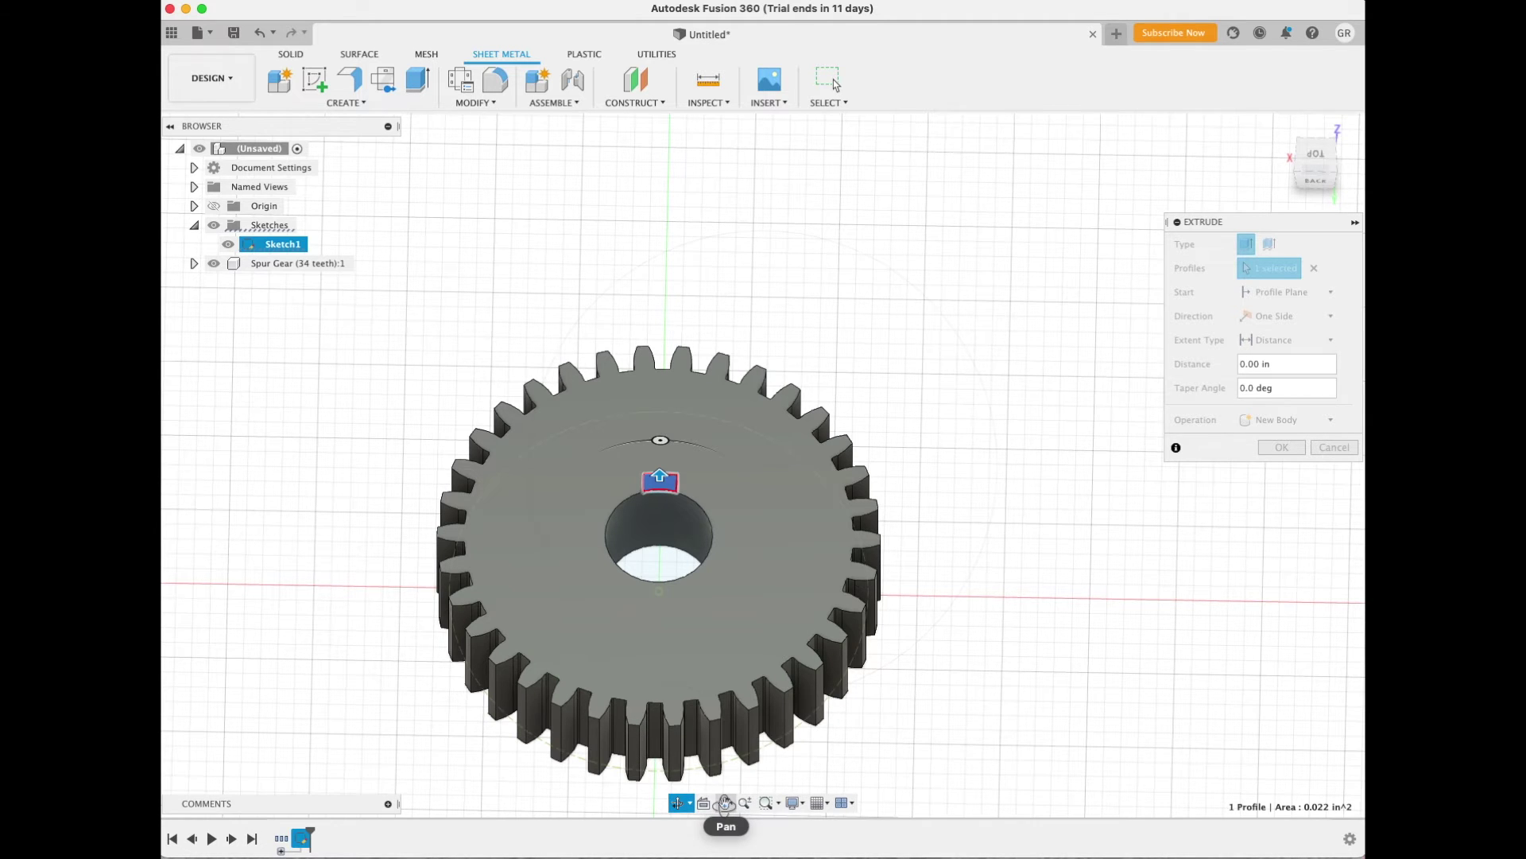
left_click(726, 803)
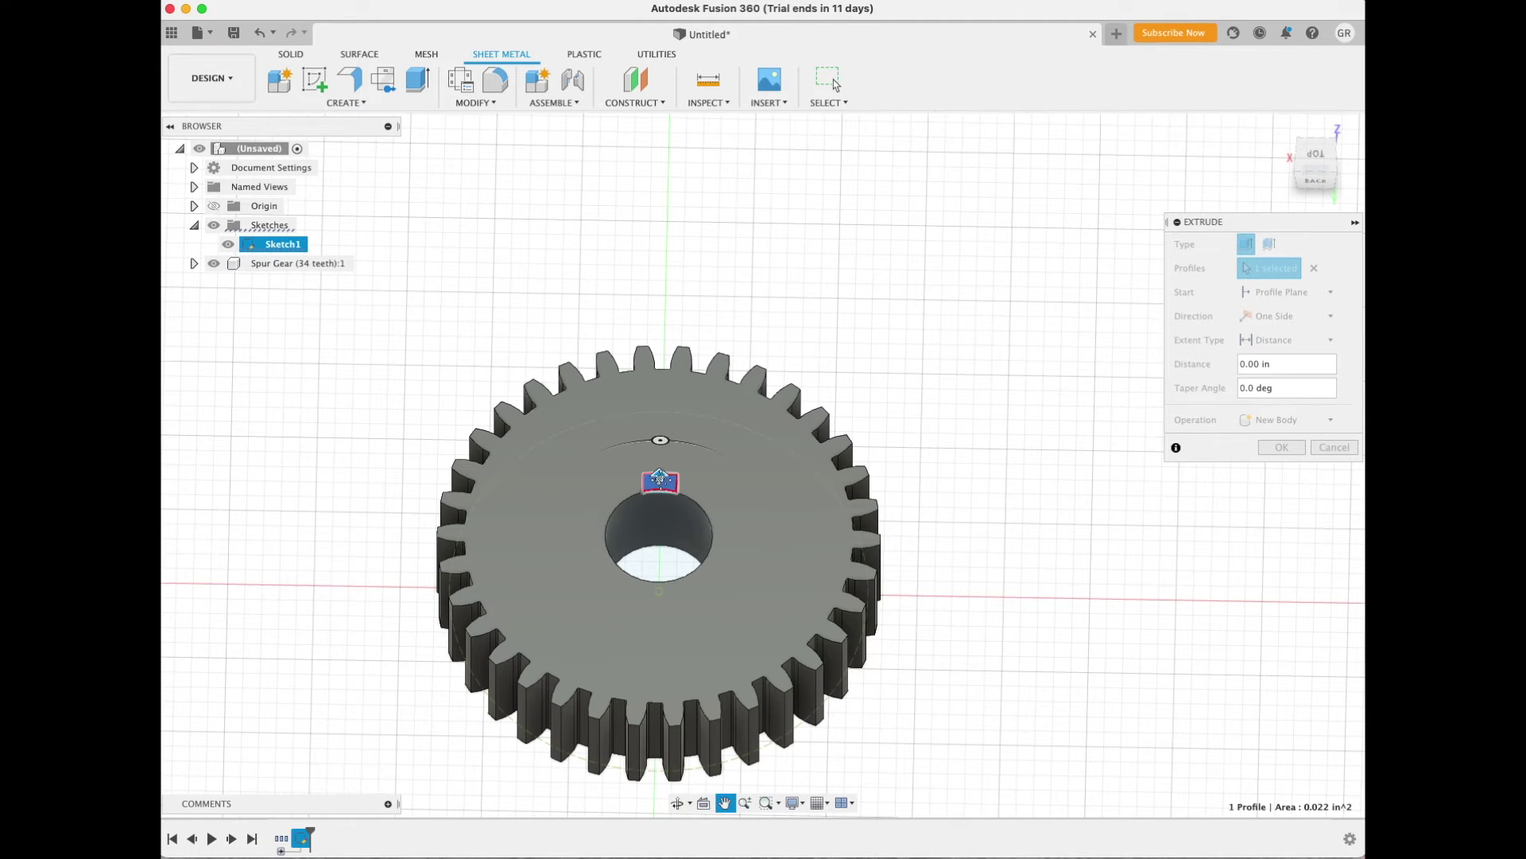
key("Escape")
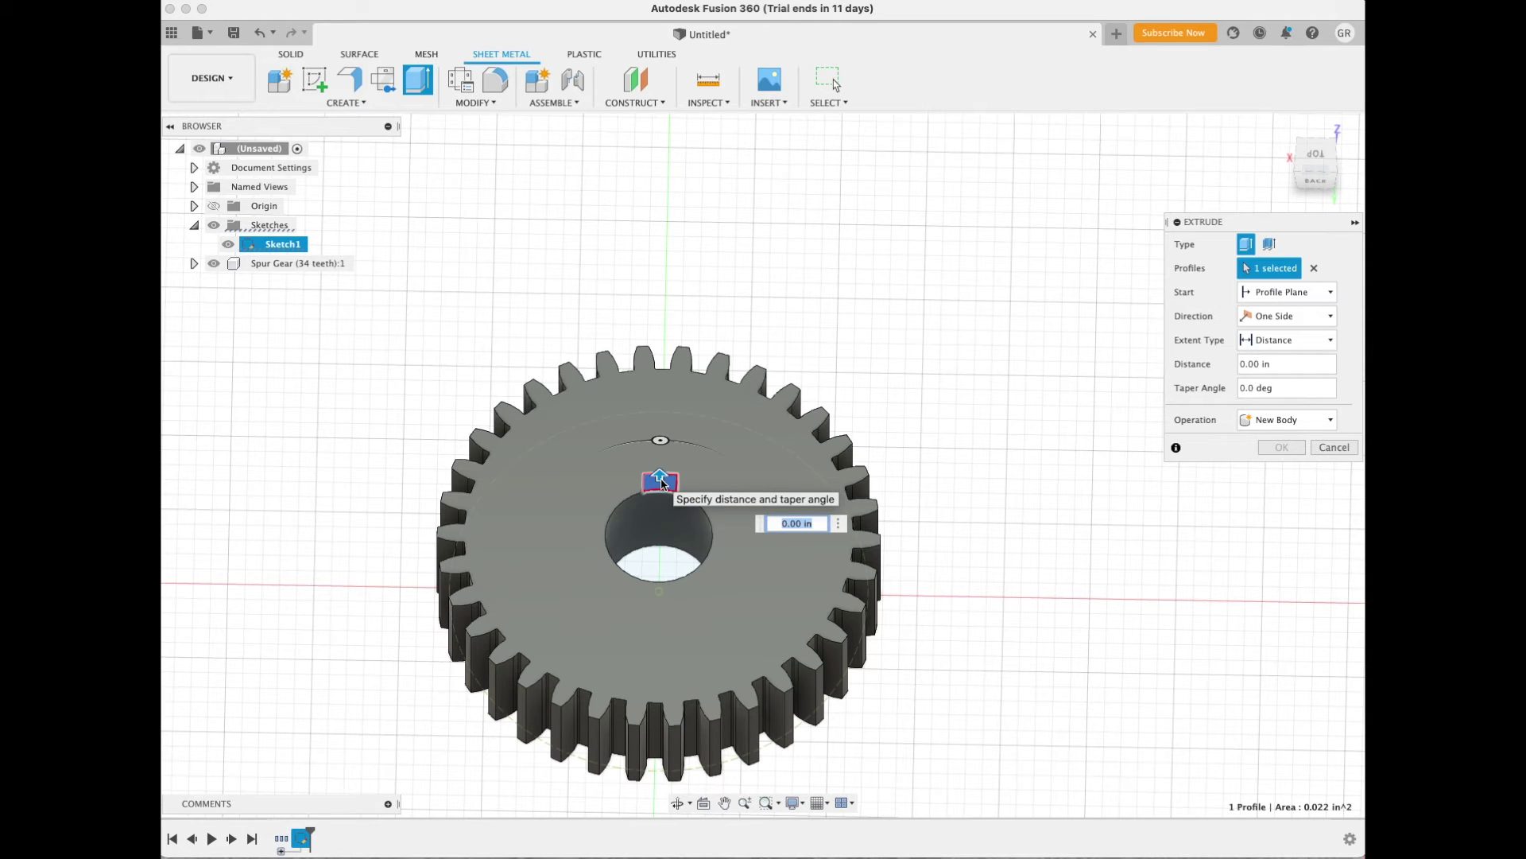
type("-.625")
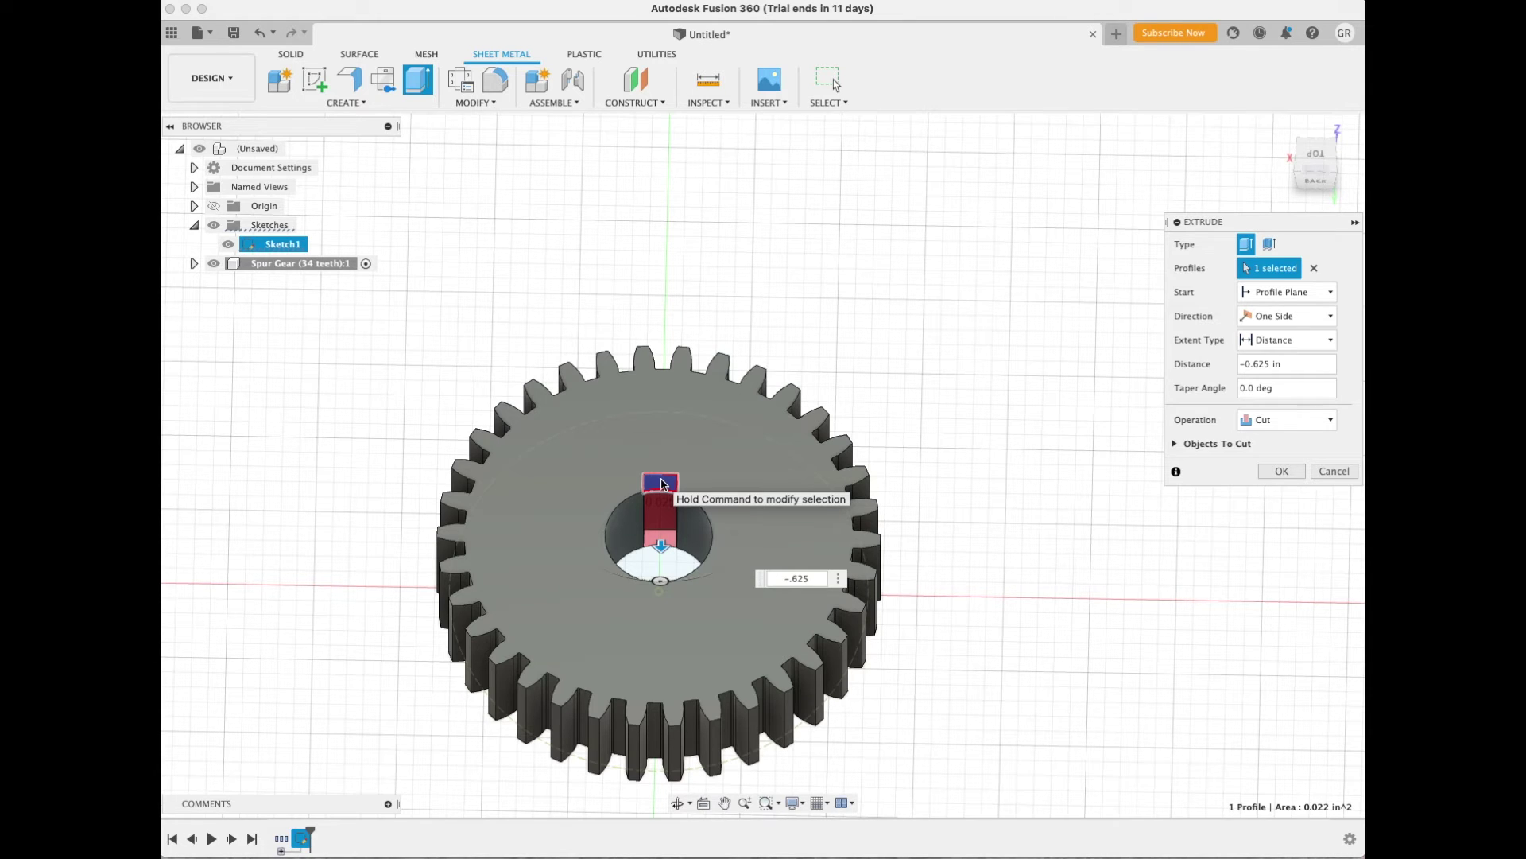
key("Return")
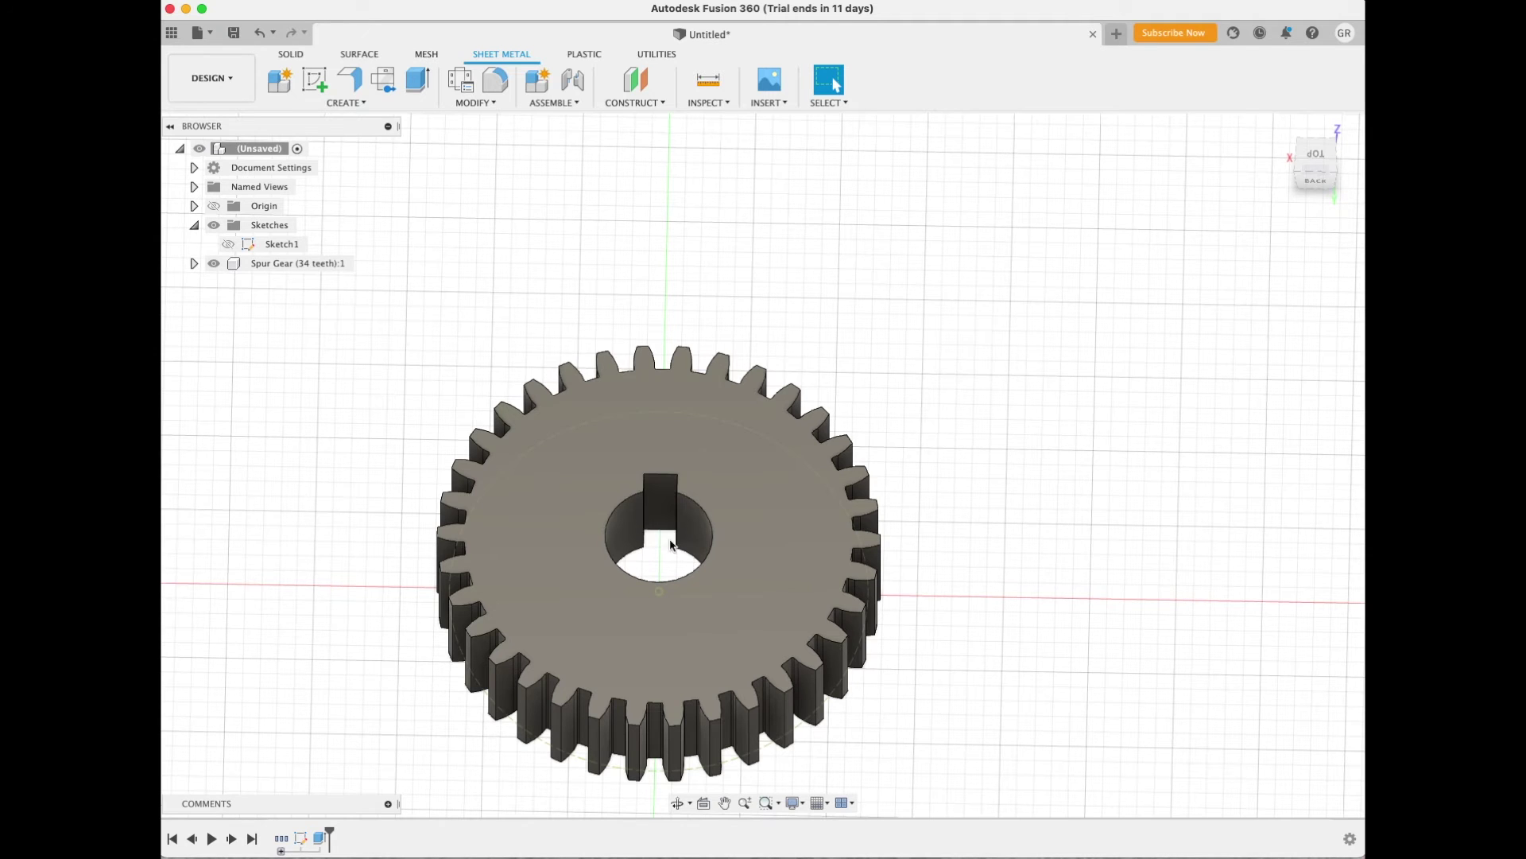
left_click(679, 806)
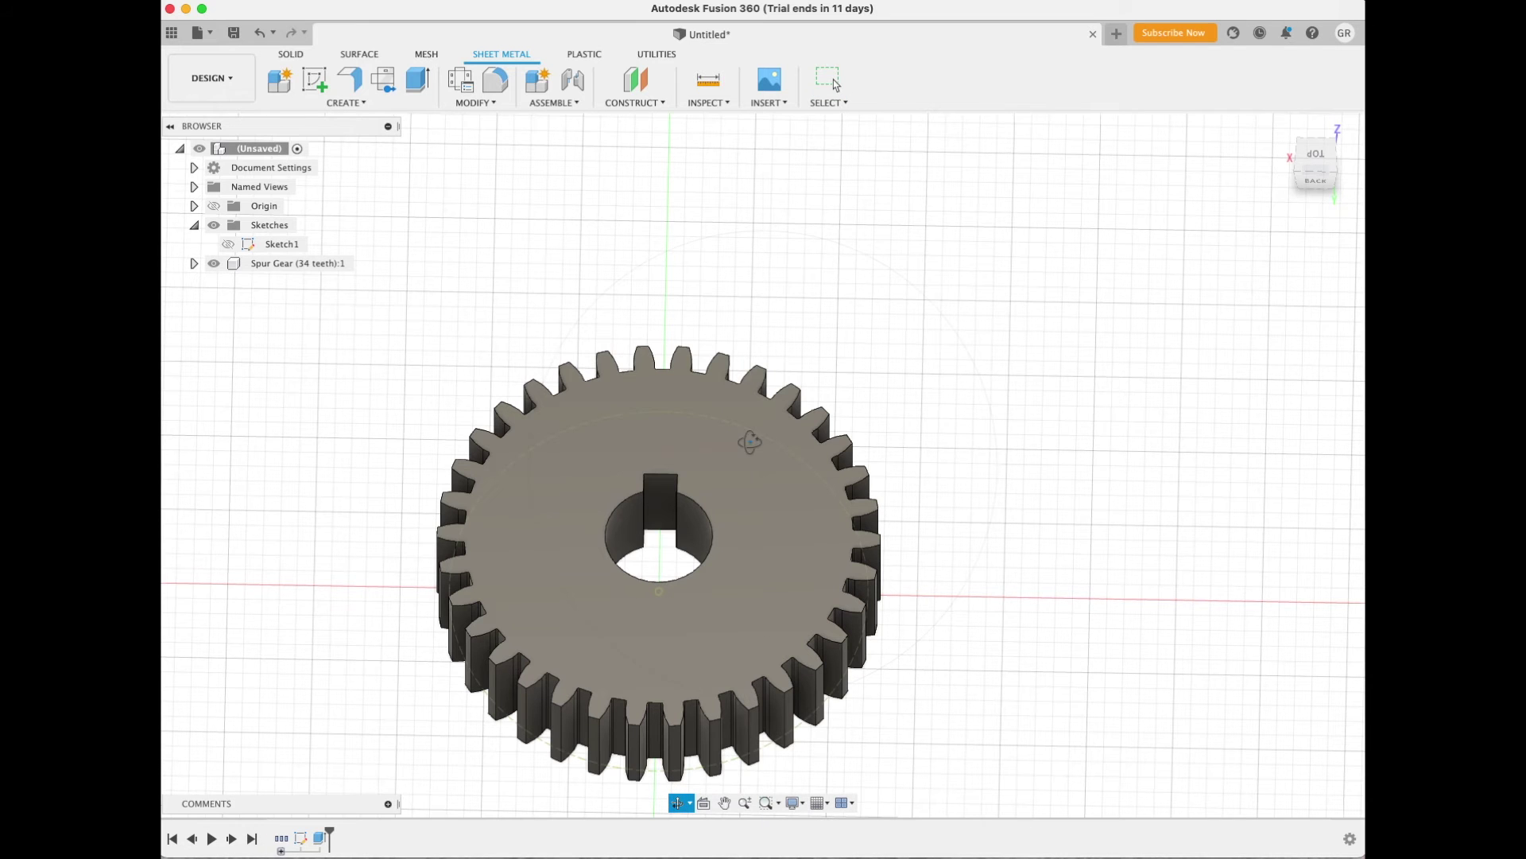
- Orbit the gear to view the keyway notch and its side walls
left_click_drag(759, 439, 758, 471)
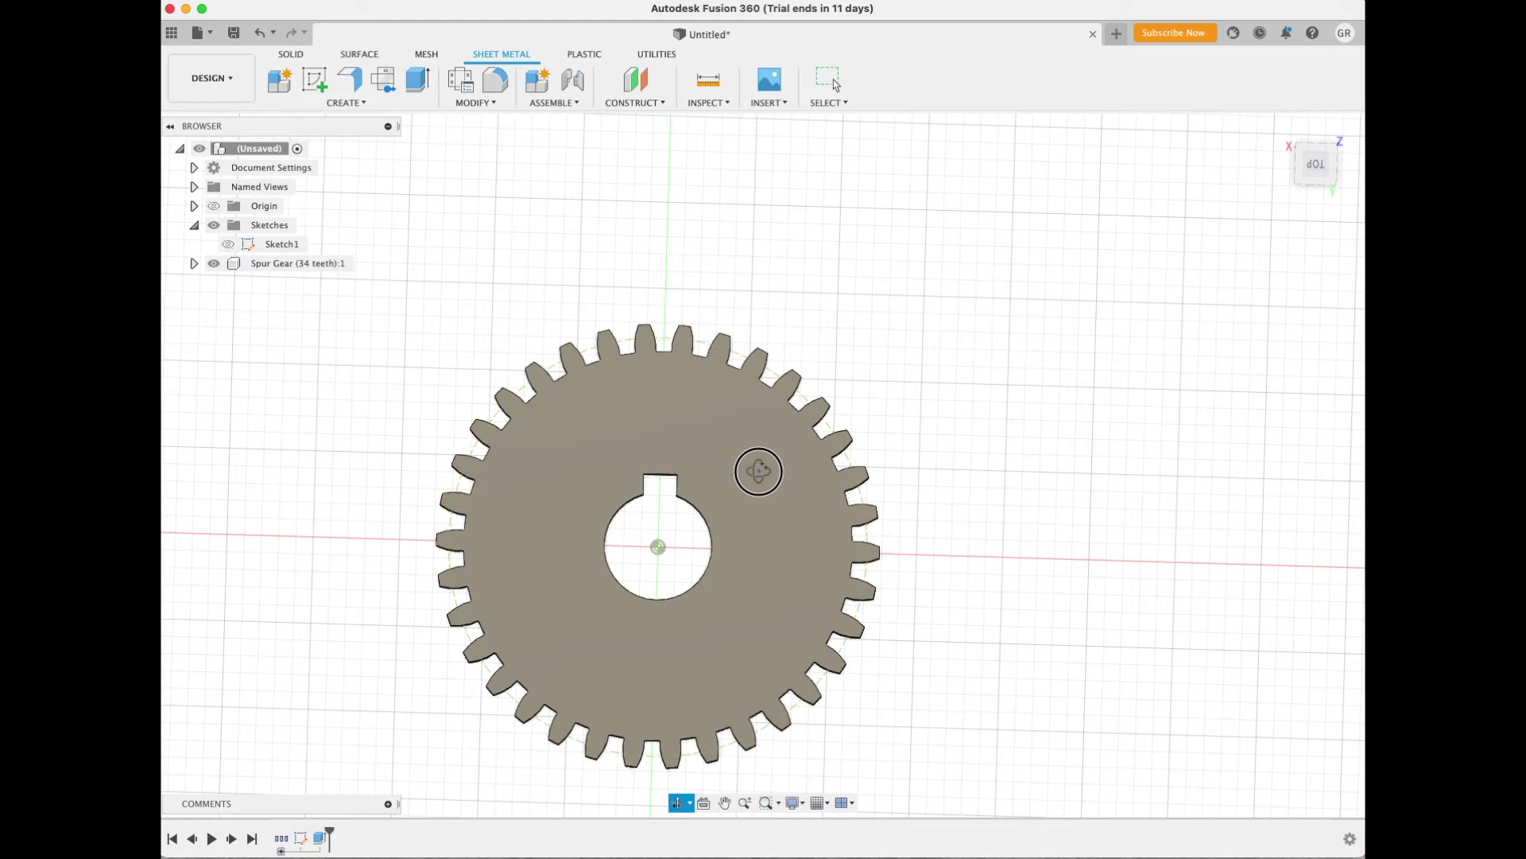
left_click_drag(759, 471, 758, 459)
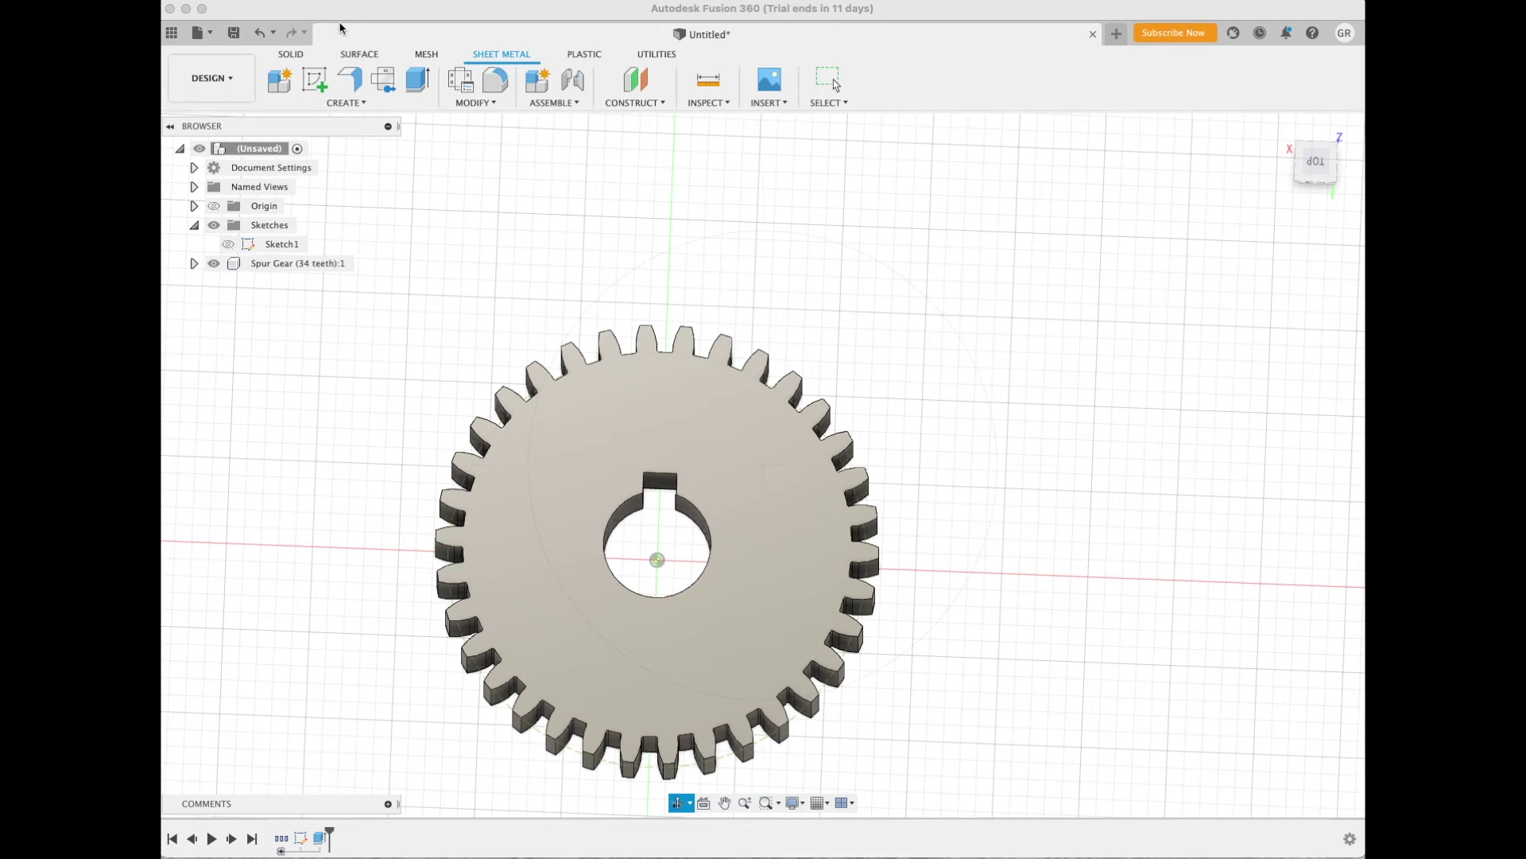
- Save the design as 'DP14 Recording Saving' in the Admin Project
left_click(235, 37)
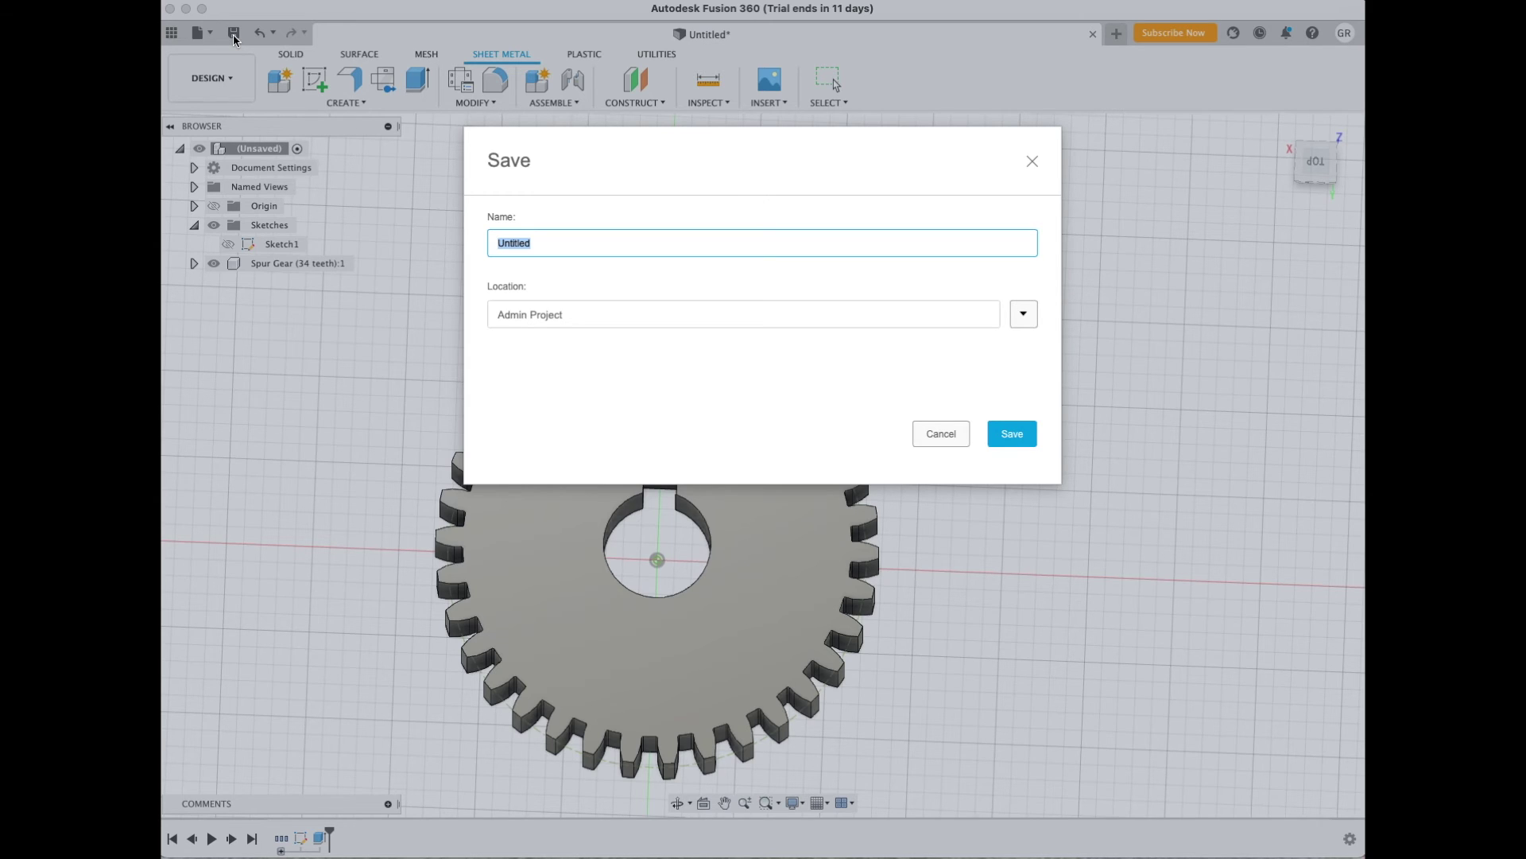
type("DP14")
type("Recording Saving")
left_click(1024, 315)
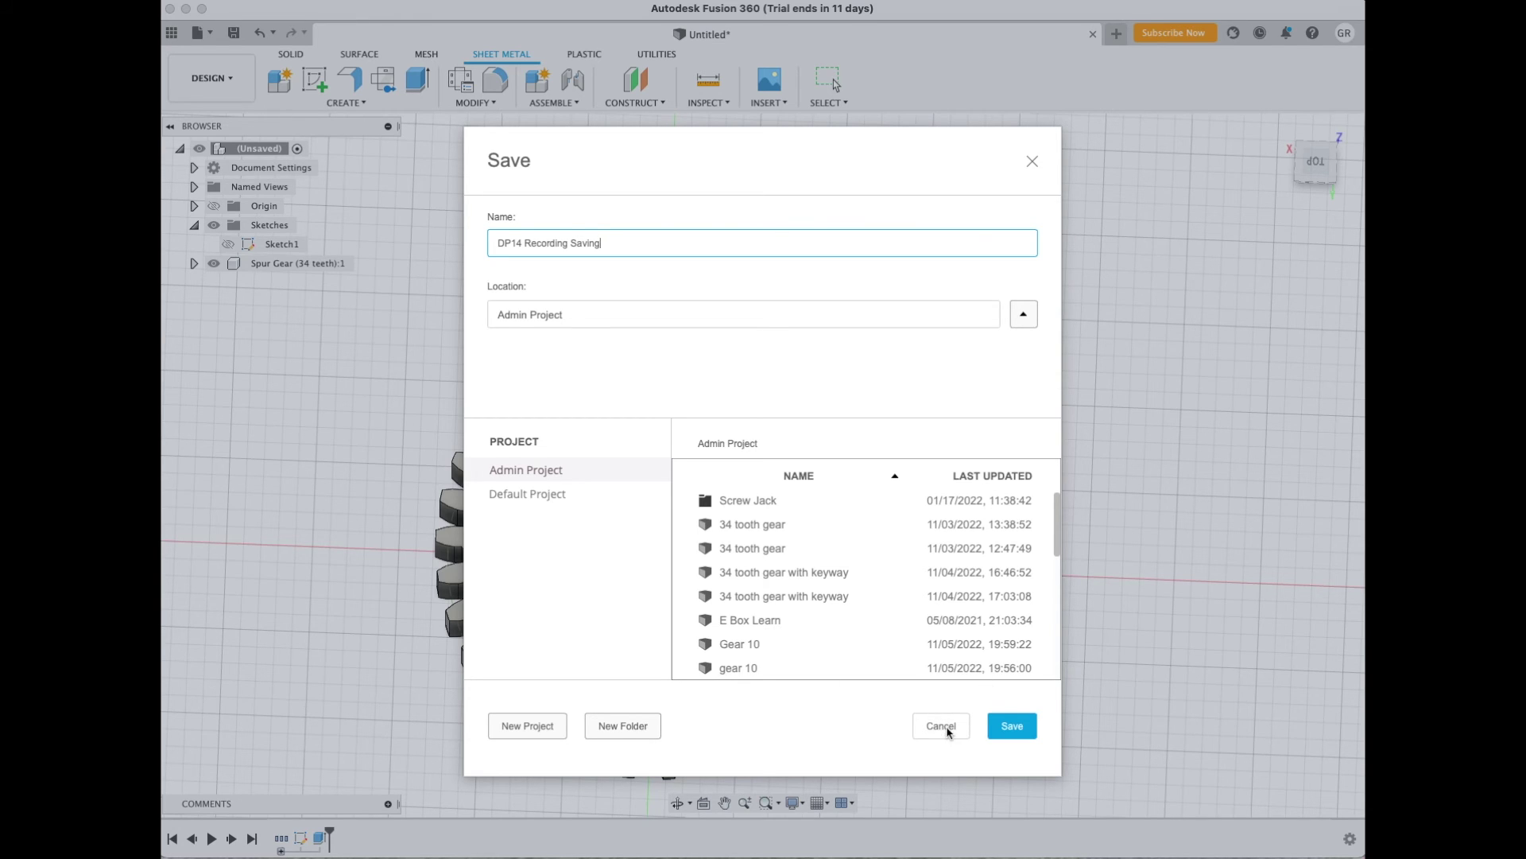
left_click(1024, 729)
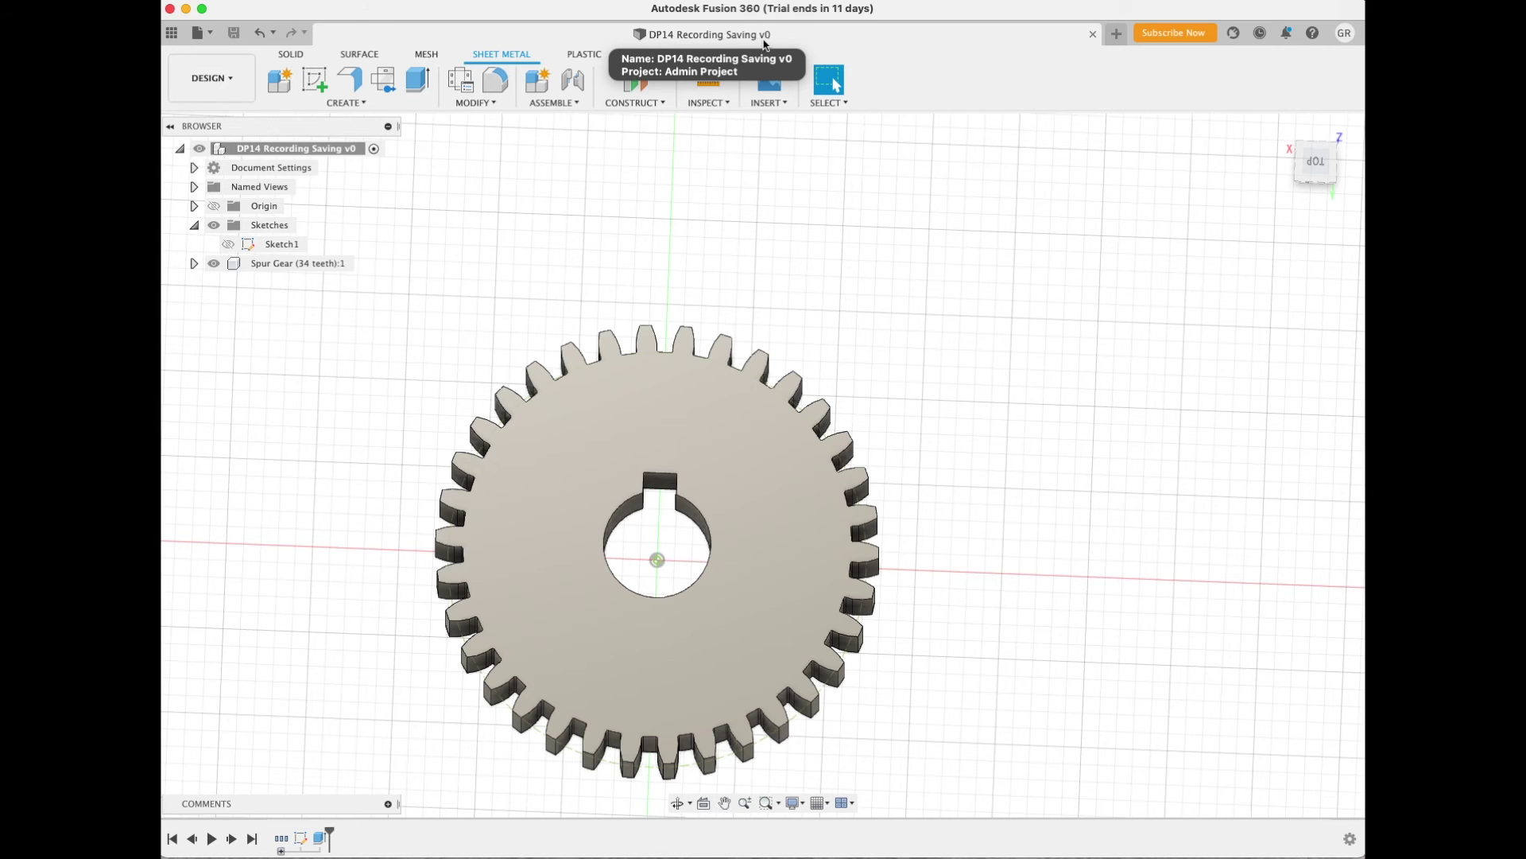
- Export the gear from the File menu with STL Files (*.stl) as the file type
left_click(131, 6)
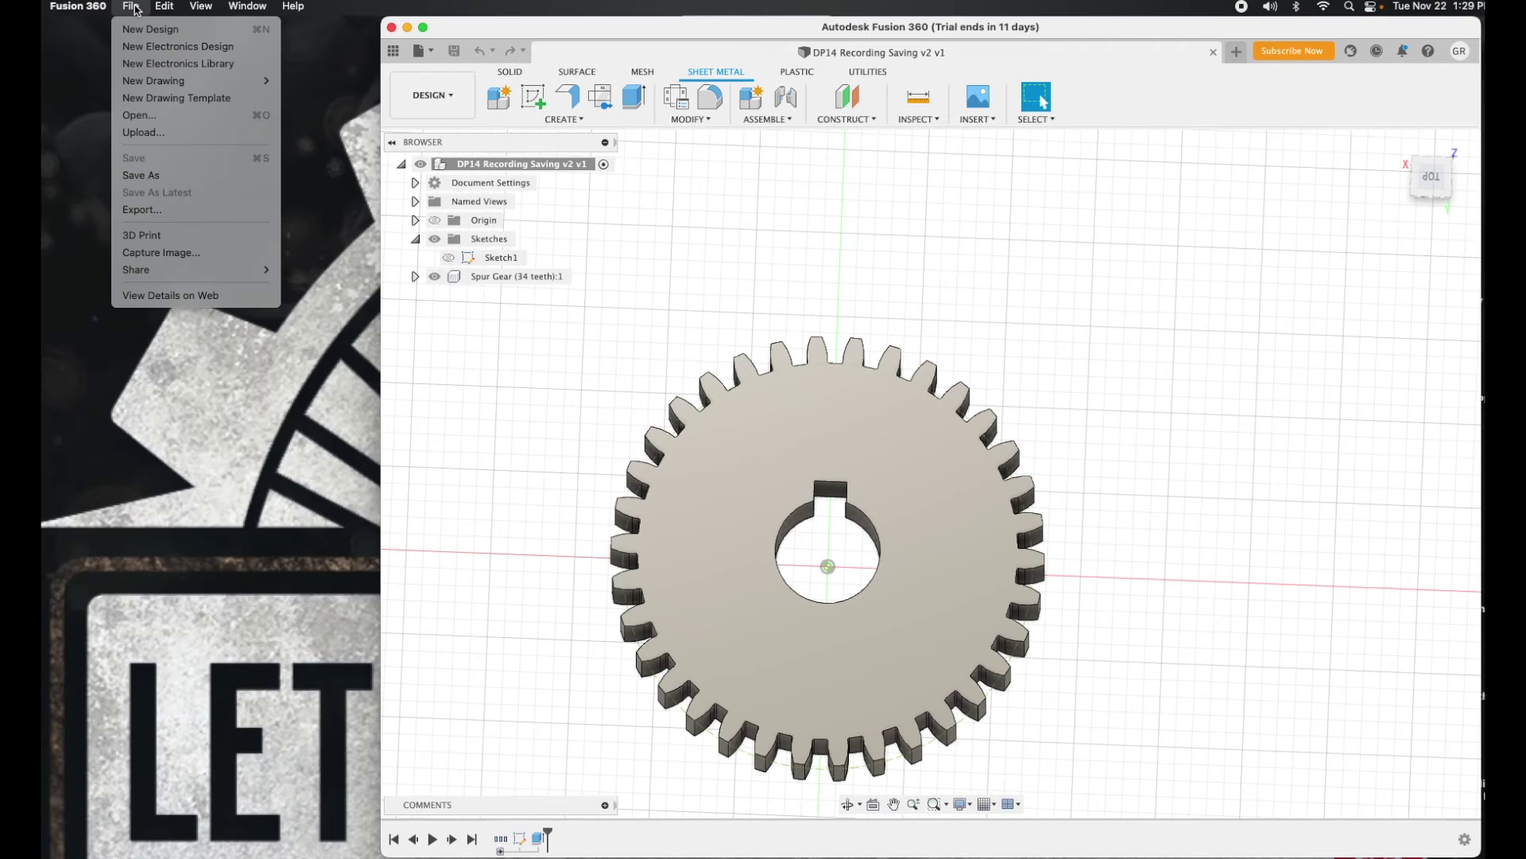
left_click(138, 210)
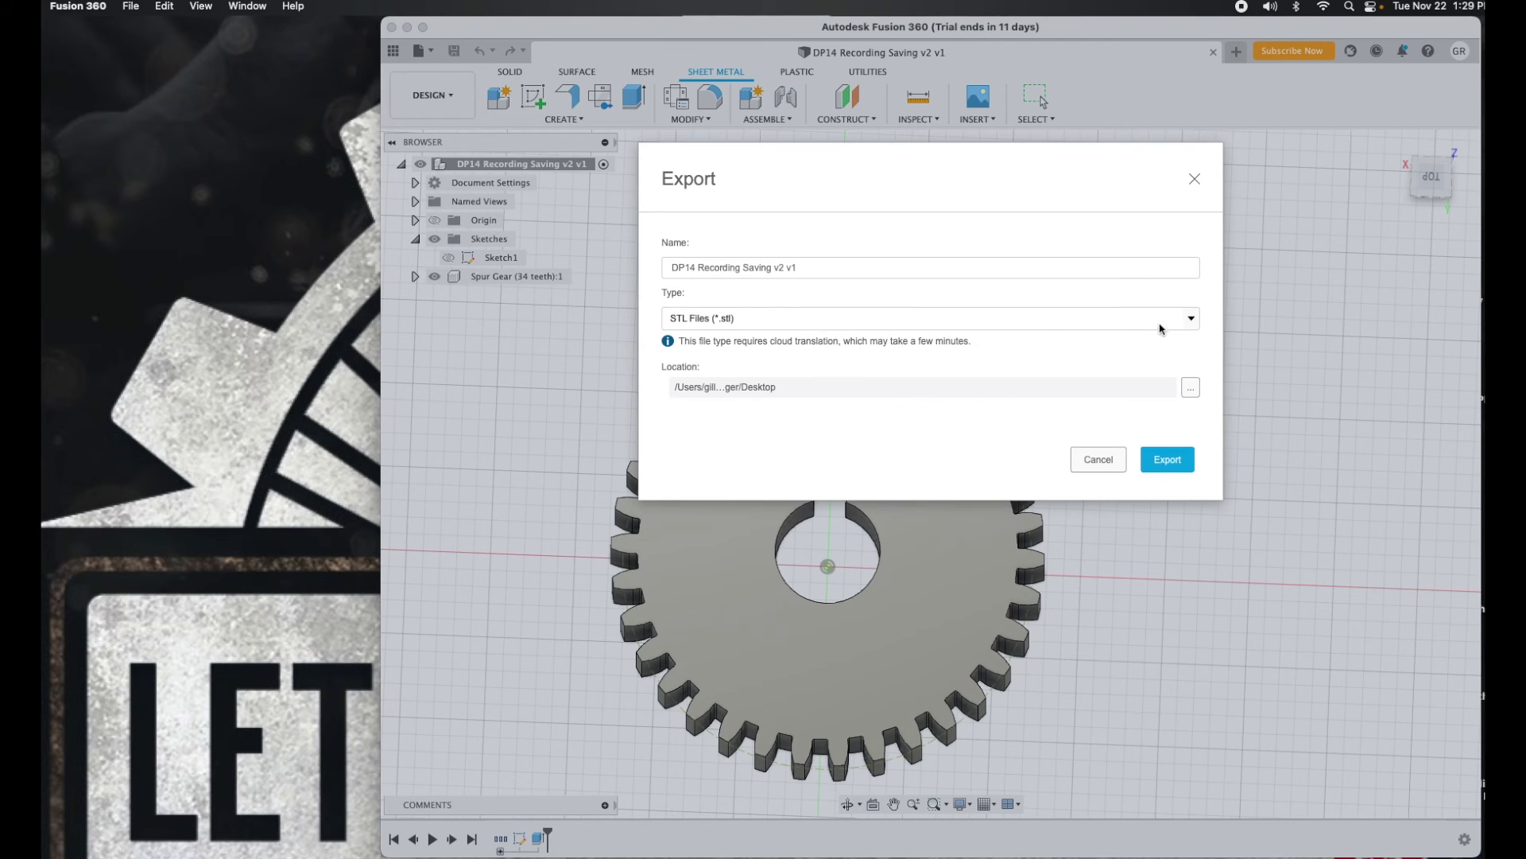
left_click(1190, 322)
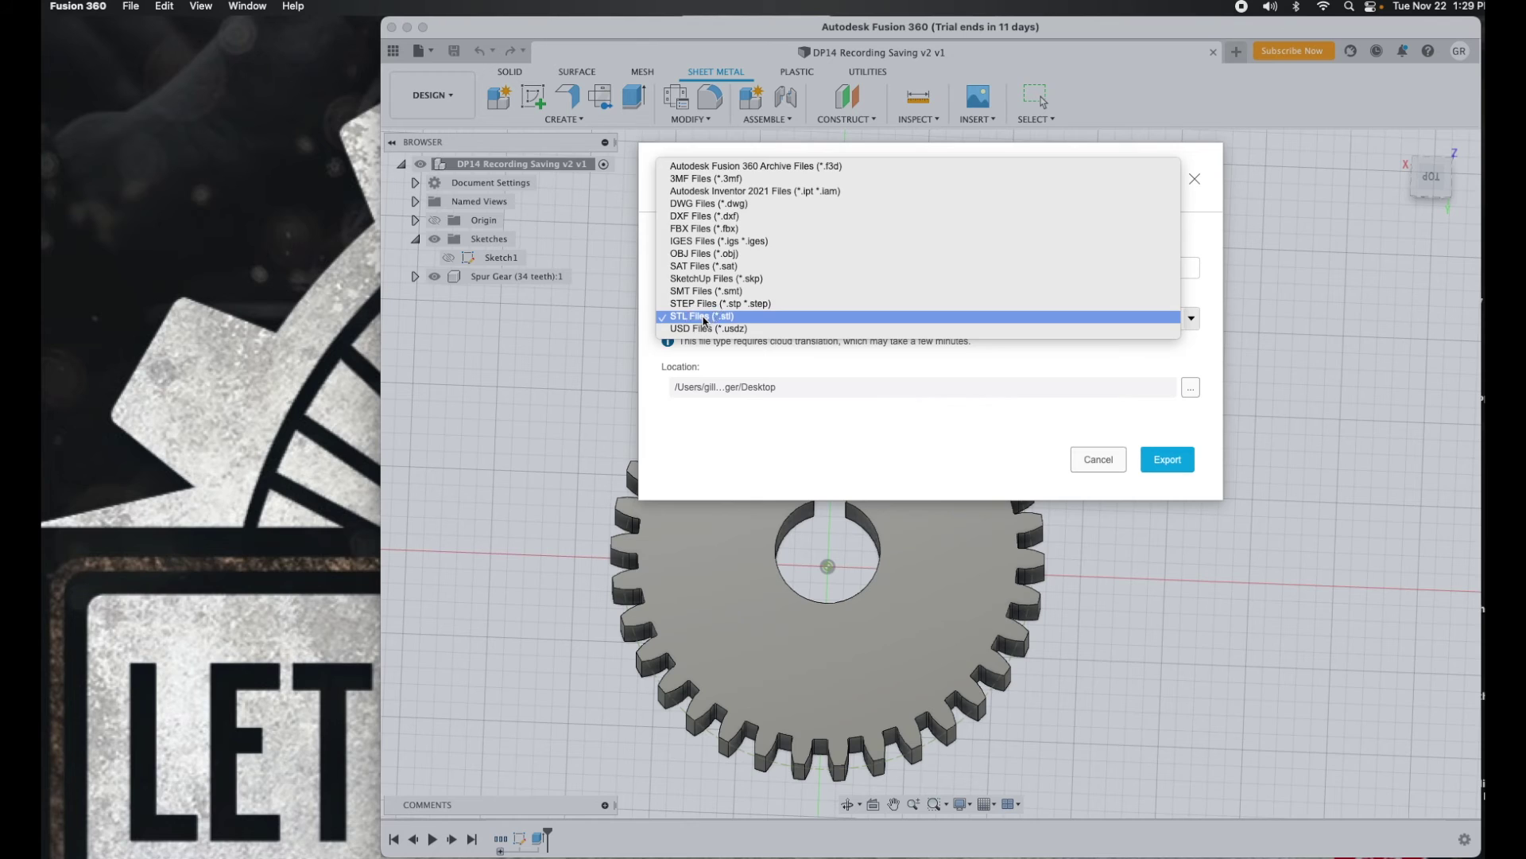
left_click(704, 317)
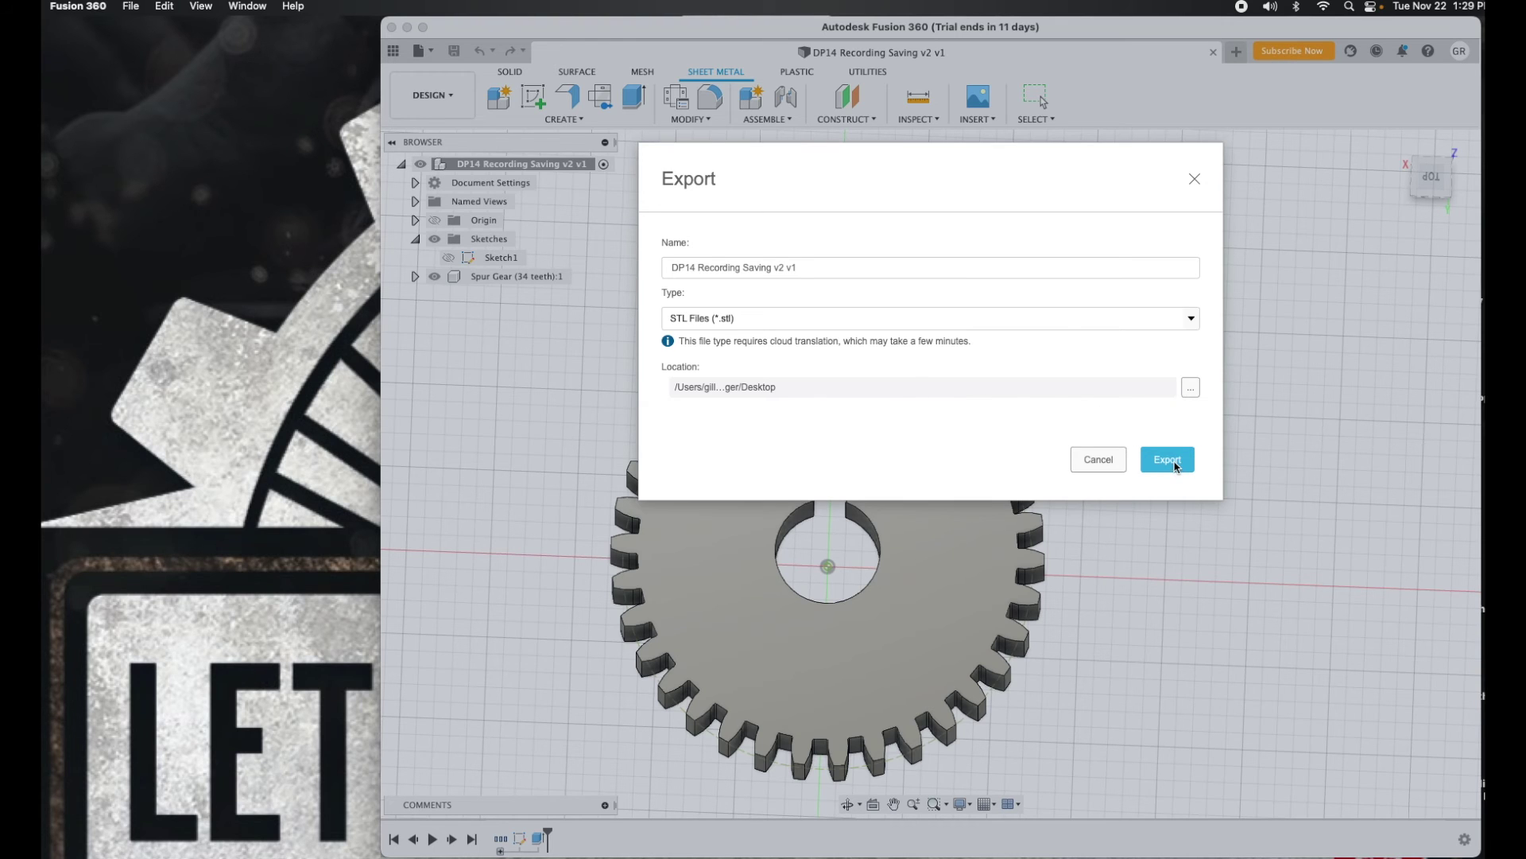
left_click(1168, 459)
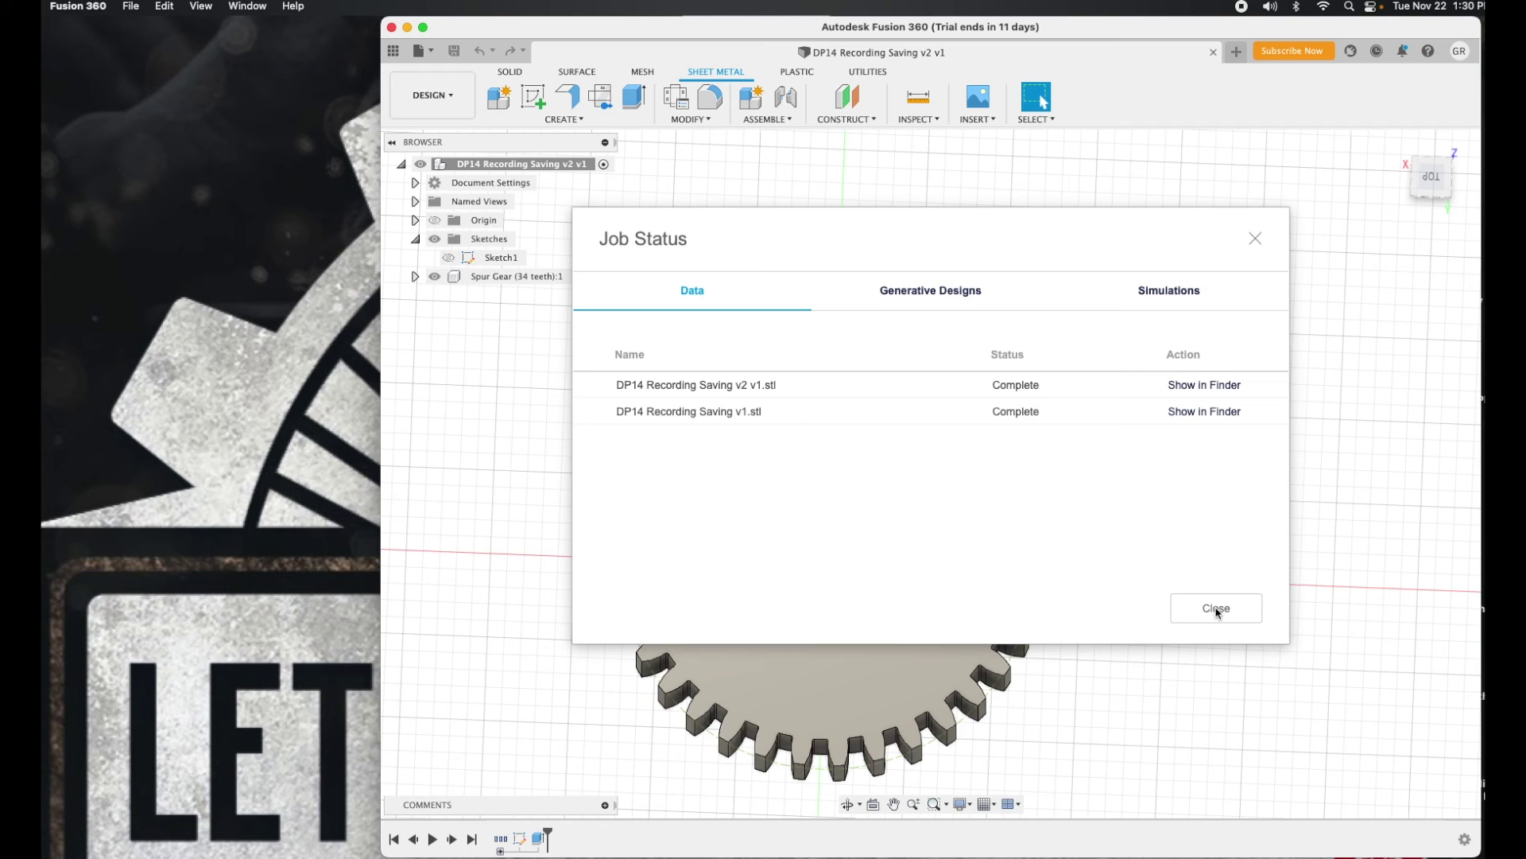
- Close the Job Status list after both STL exports show Complete
left_click(1217, 609)
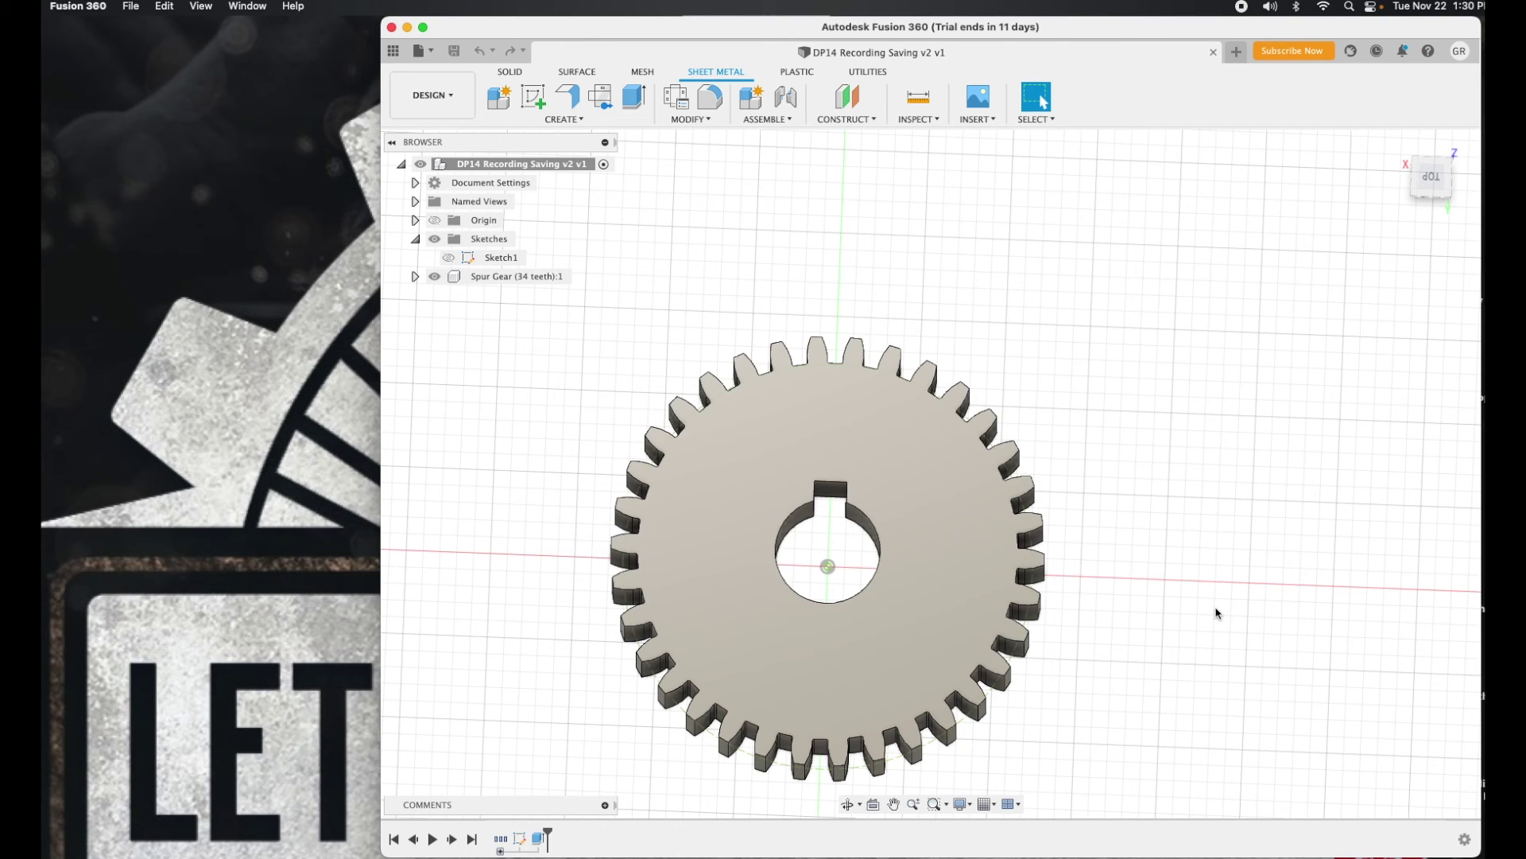